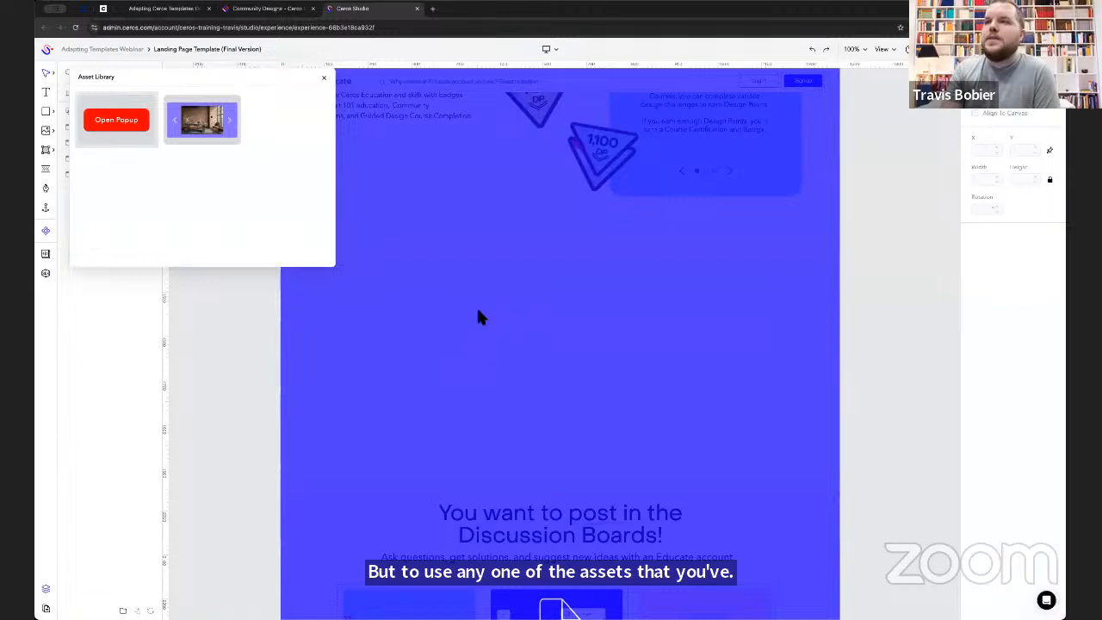
- Move the Open Popup group into the empty canvas area between the Badges and Discussion Boards sections
click(325, 80)
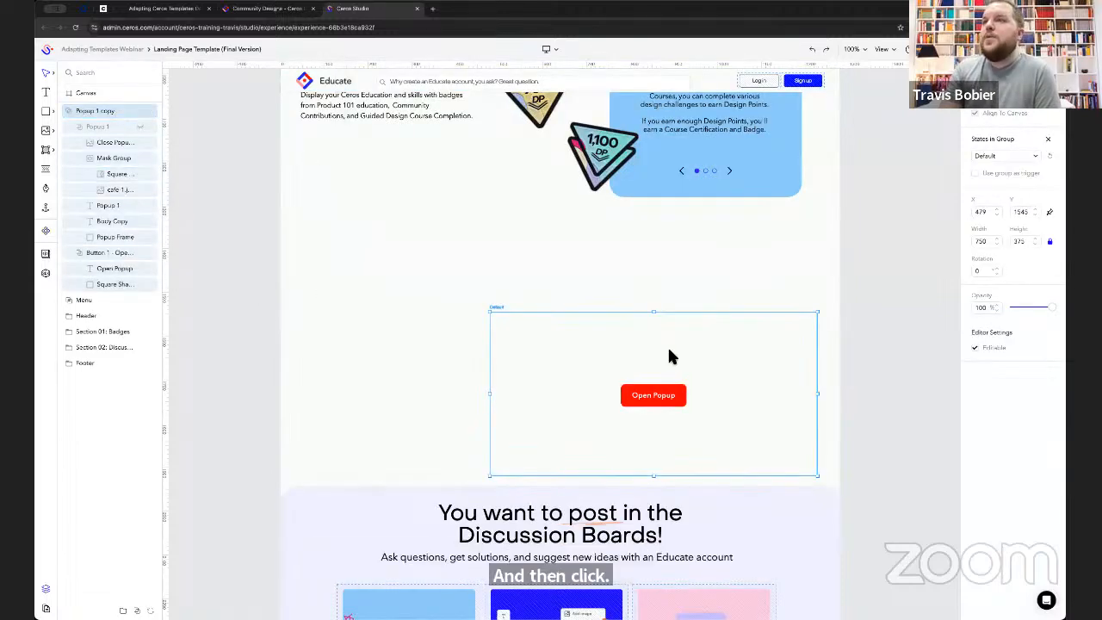
drag(668, 349, 588, 296)
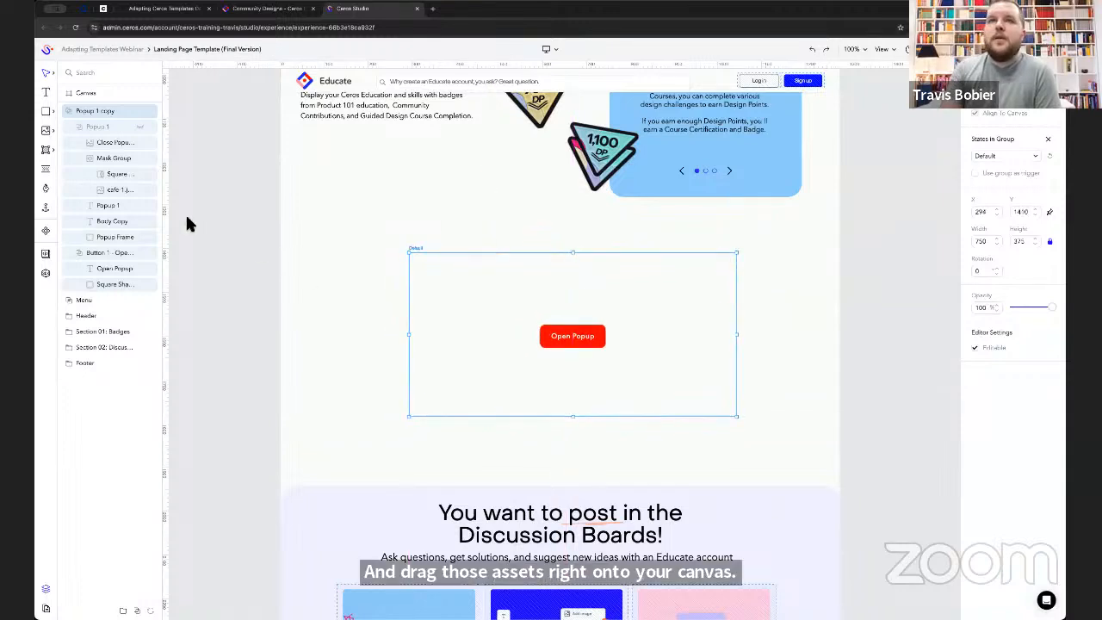
- Examine the Open Popup button's On Click interaction and the Popup 1 content it targets, leaving the popup hidden and both layer groups collapsed
click(118, 252)
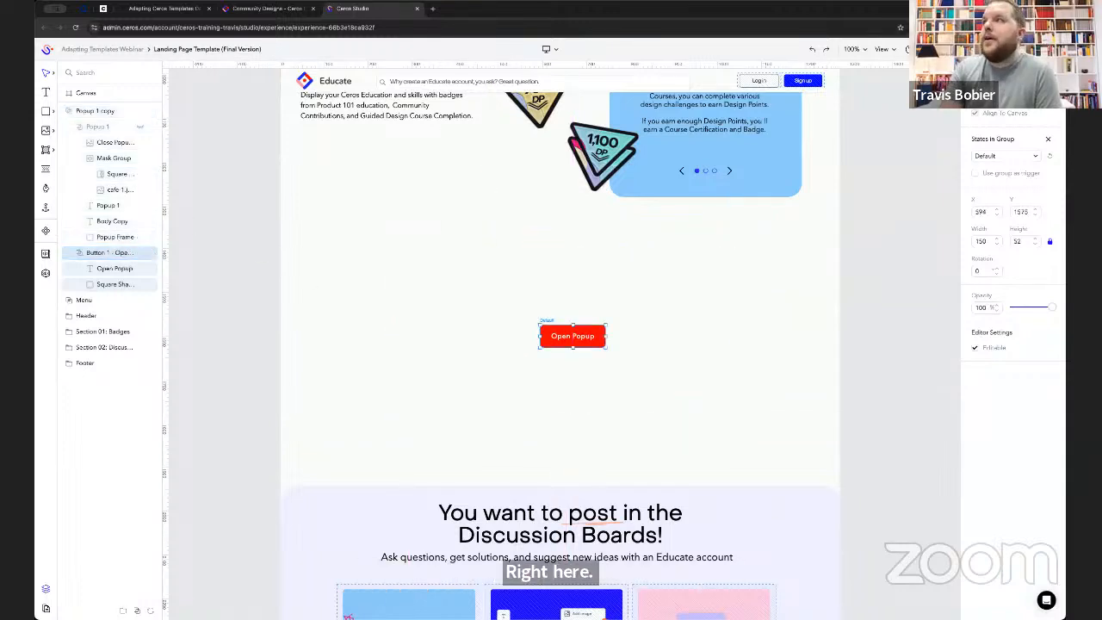
click(998, 73)
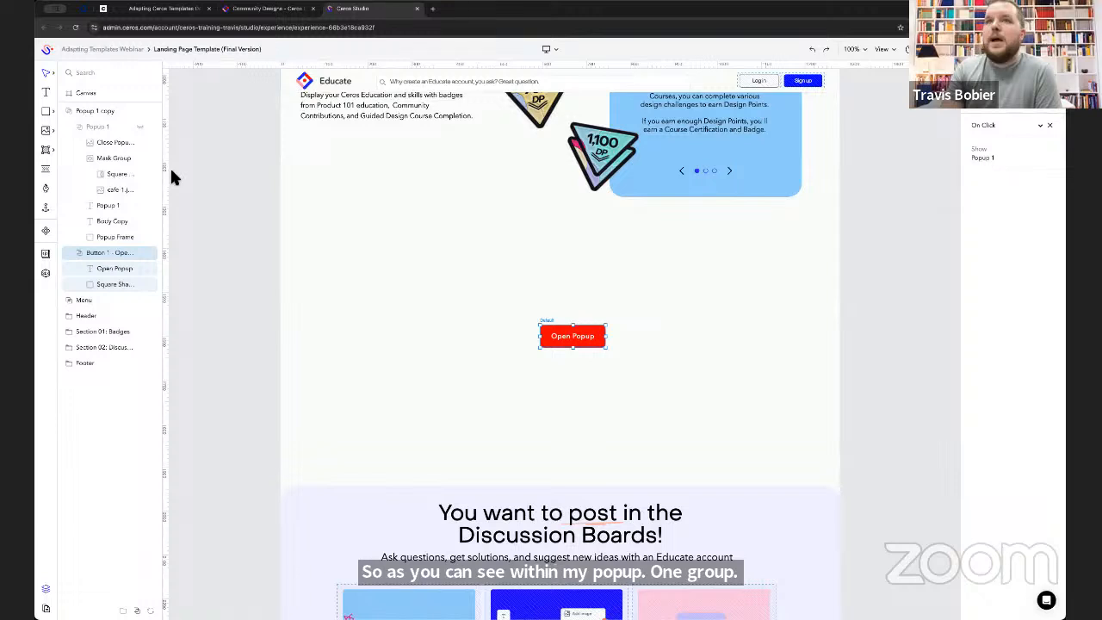
click(95, 127)
click(141, 125)
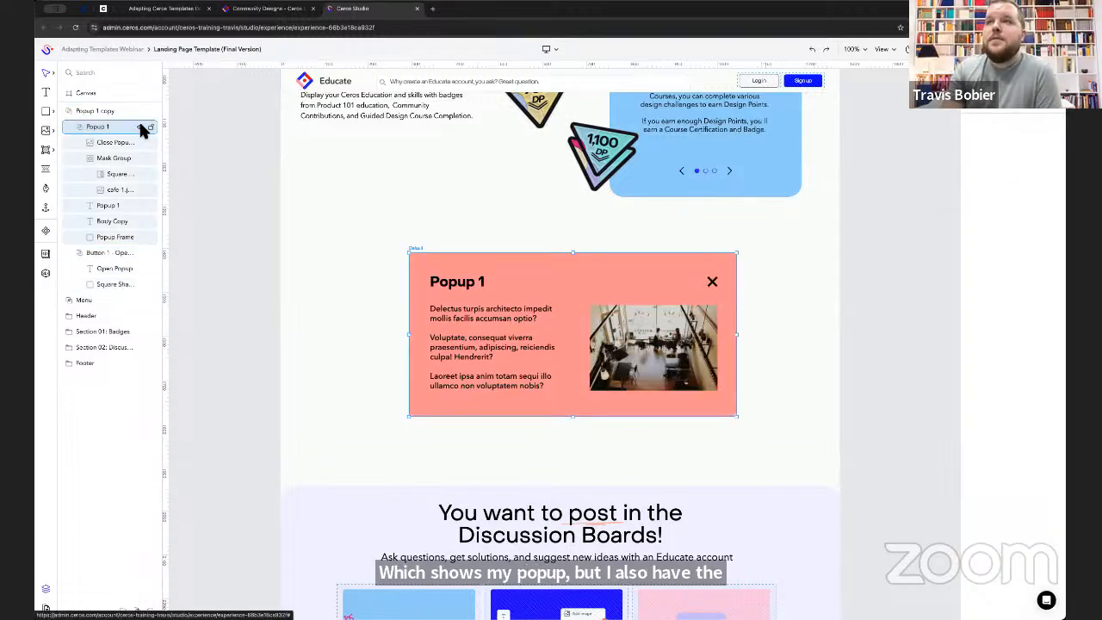
click(140, 127)
click(79, 127)
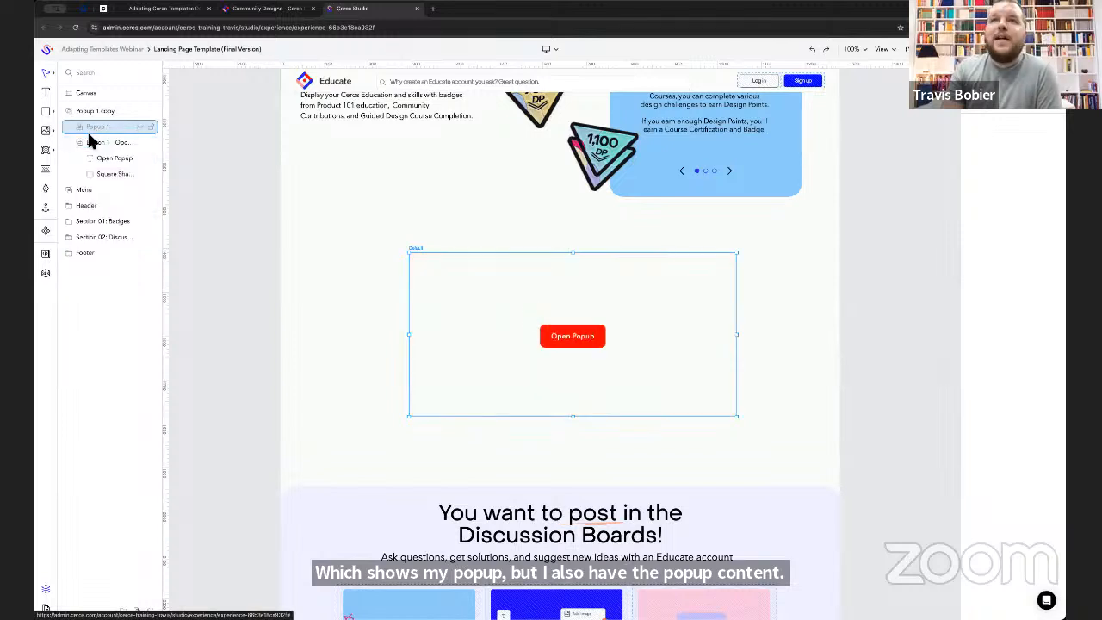
click(78, 141)
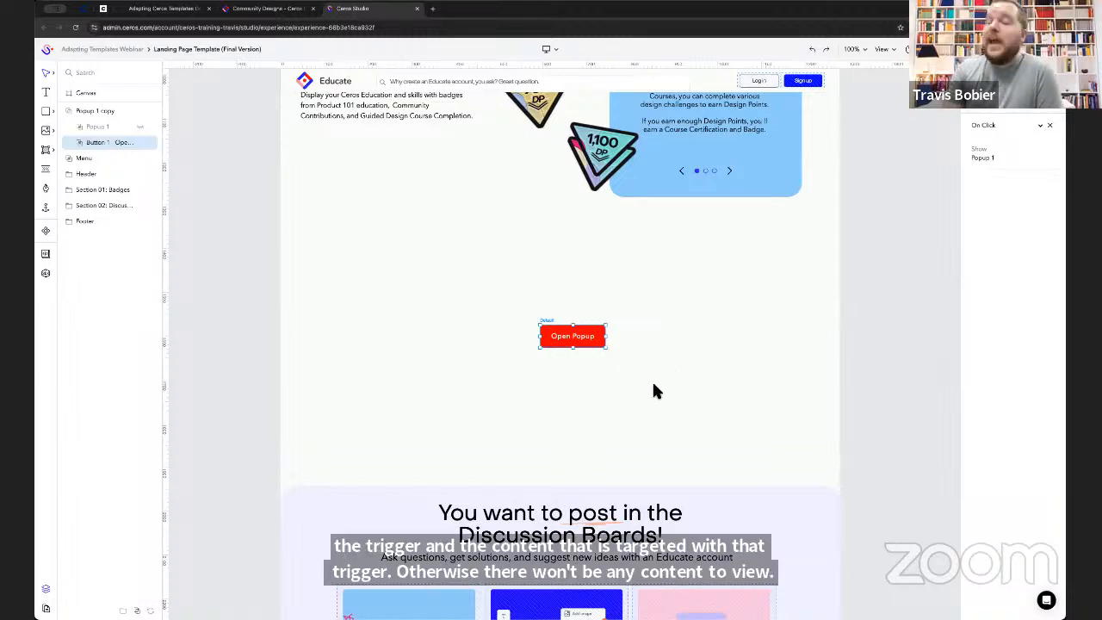
- Save the Section 01: Badges folder to the Asset Library and view the stored asset there
scroll(658, 375, up, 3)
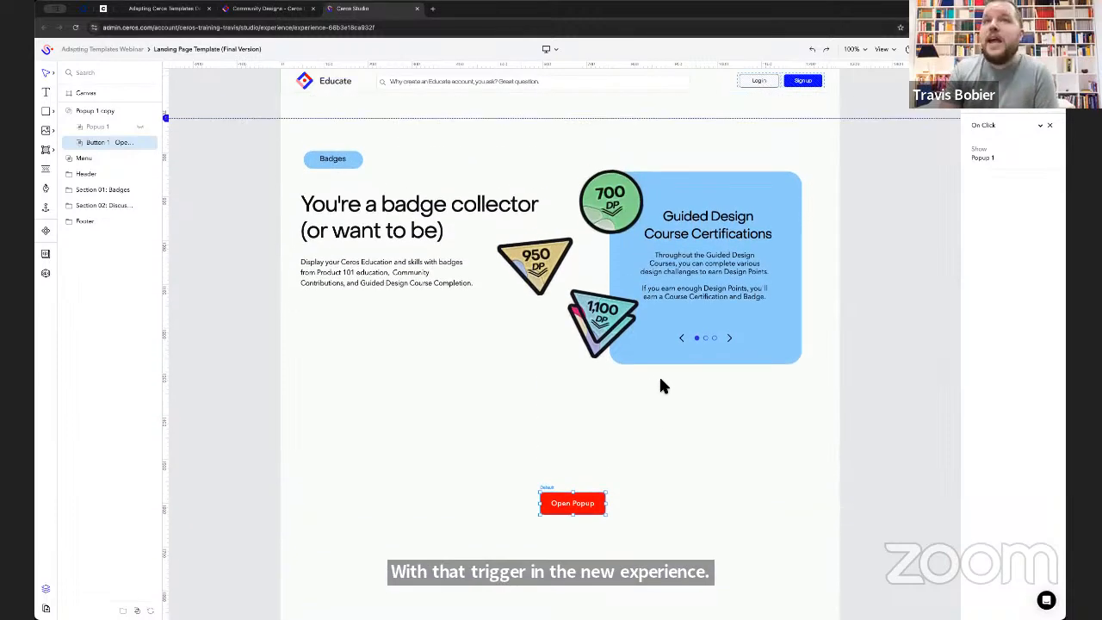
click(70, 107)
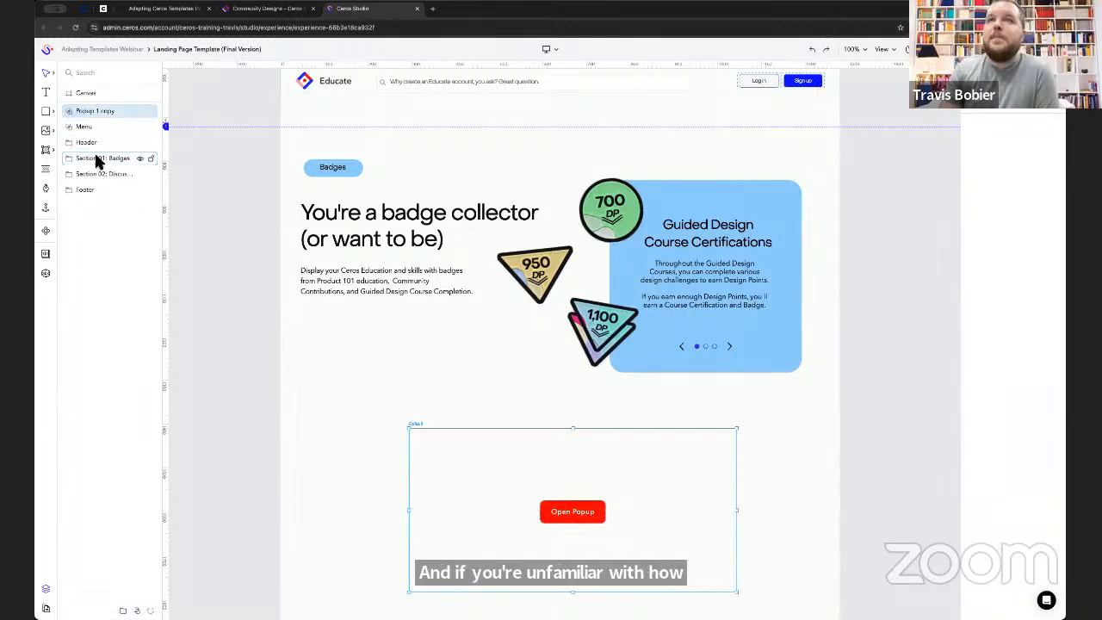
click(96, 157)
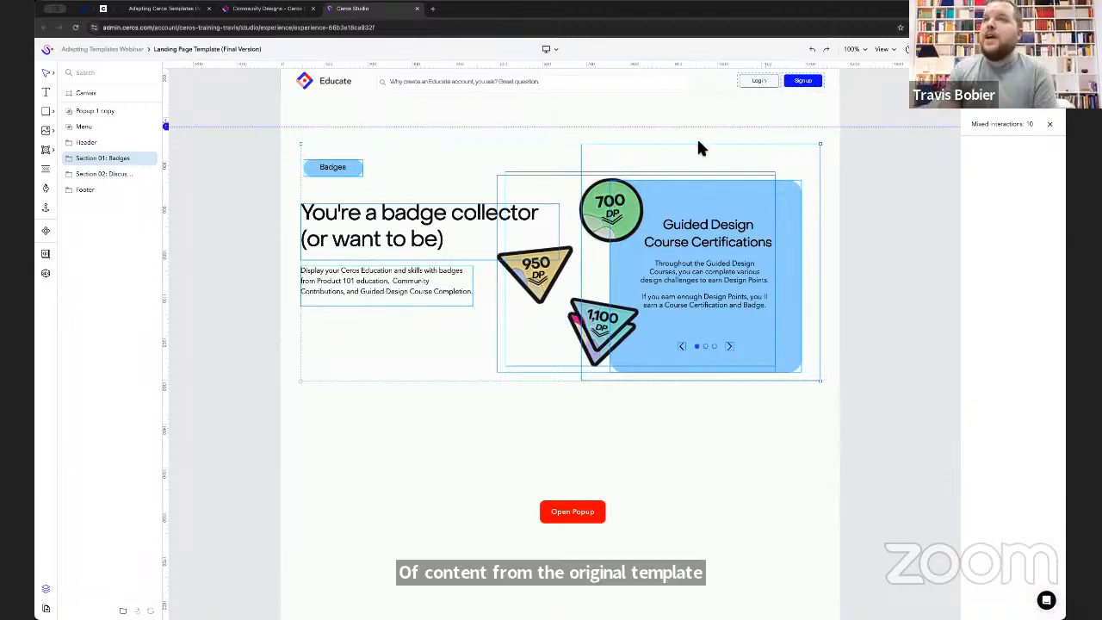
right_click(110, 163)
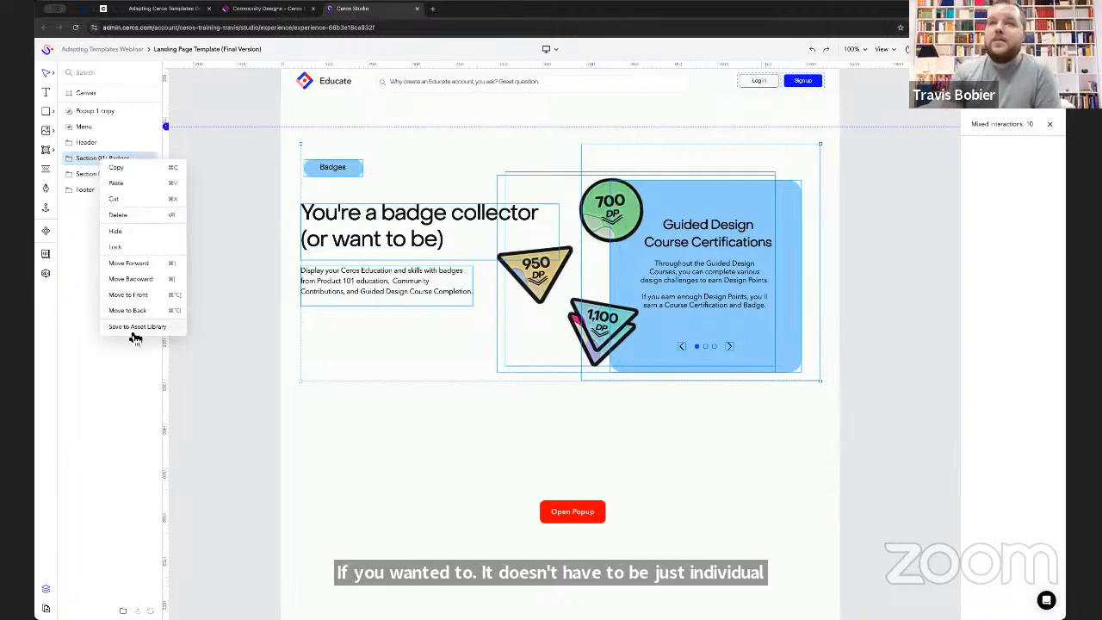
click(173, 330)
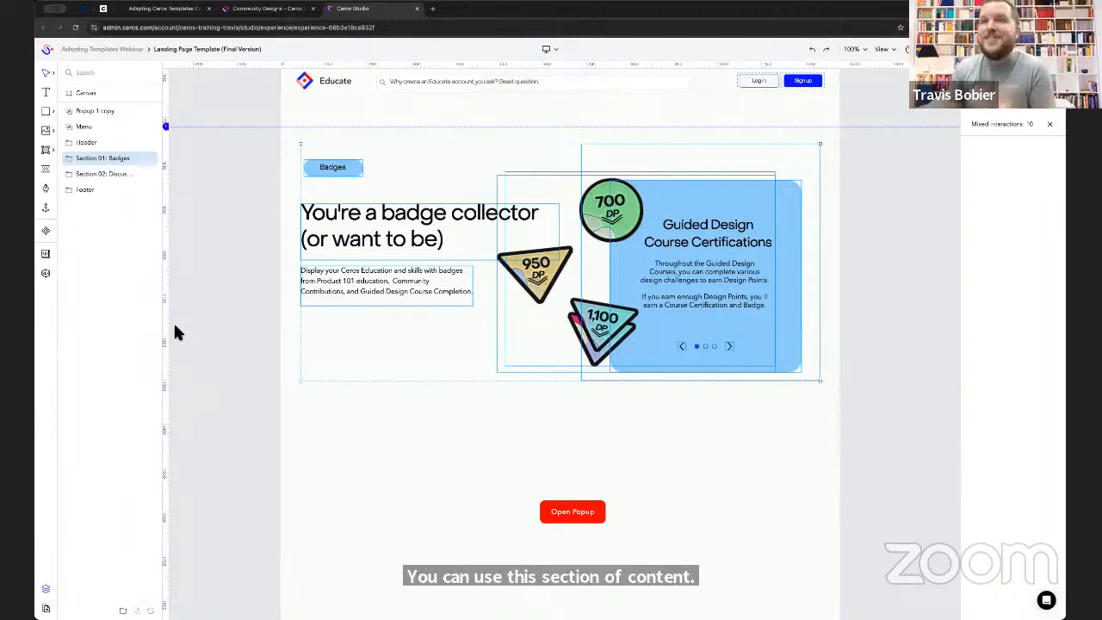
click(47, 232)
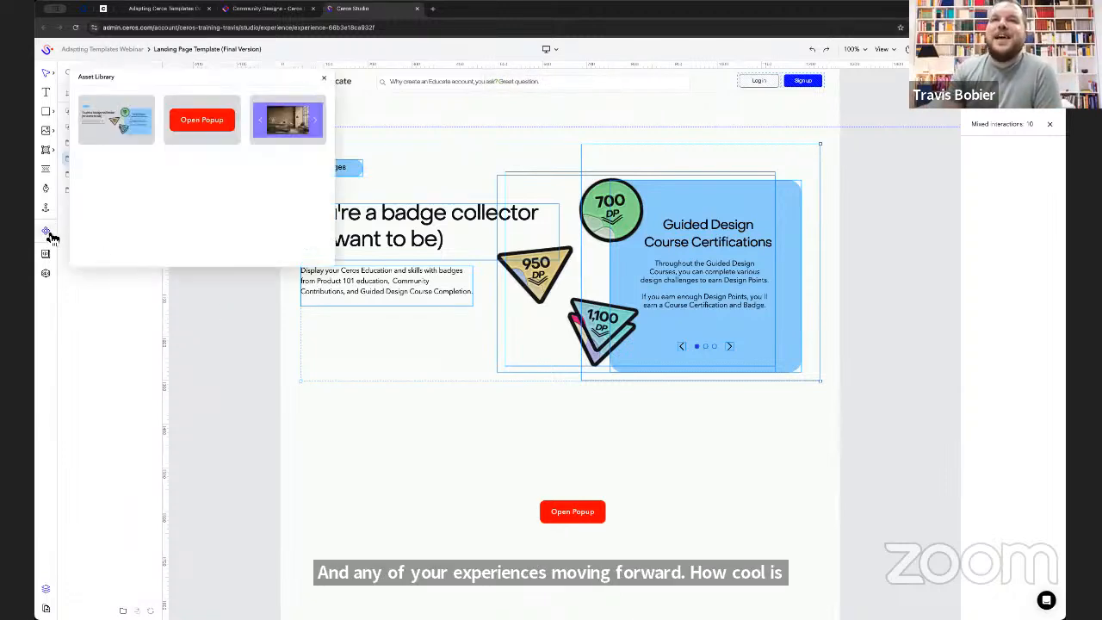
mouse_move(106, 114)
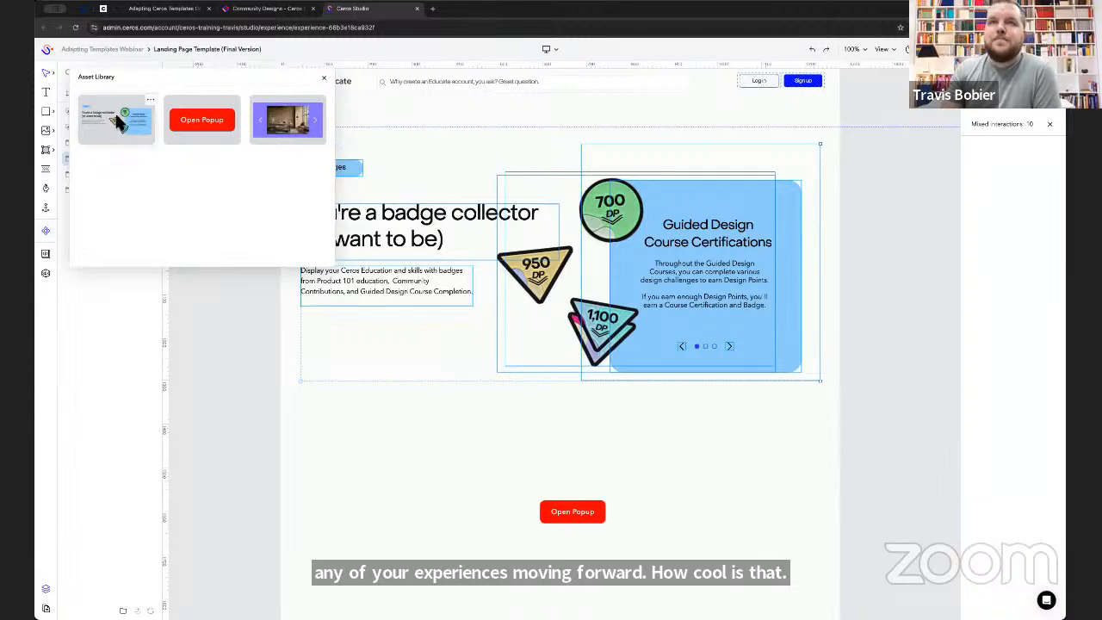
click(324, 78)
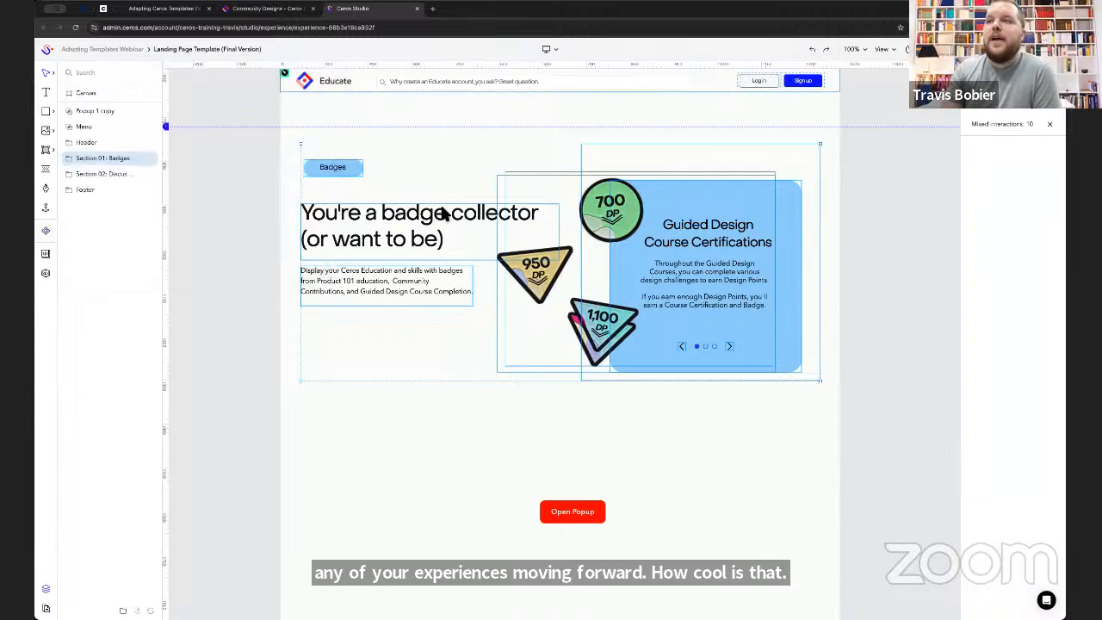
- Delete the Popup 1 copy group from the canvas
click(90, 110)
key(Delete)
- Add the saved Badges section from the Asset Library to the canvas, aligned directly below the original Badges section
scroll(295, 361, down, 2)
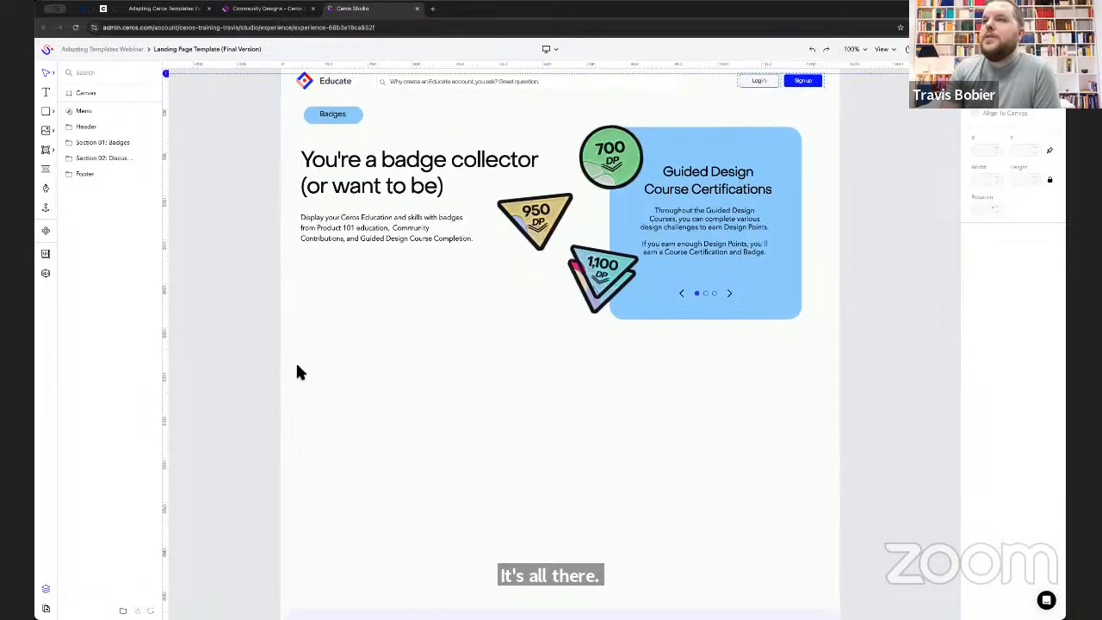
scroll(296, 365, down, 1)
click(46, 231)
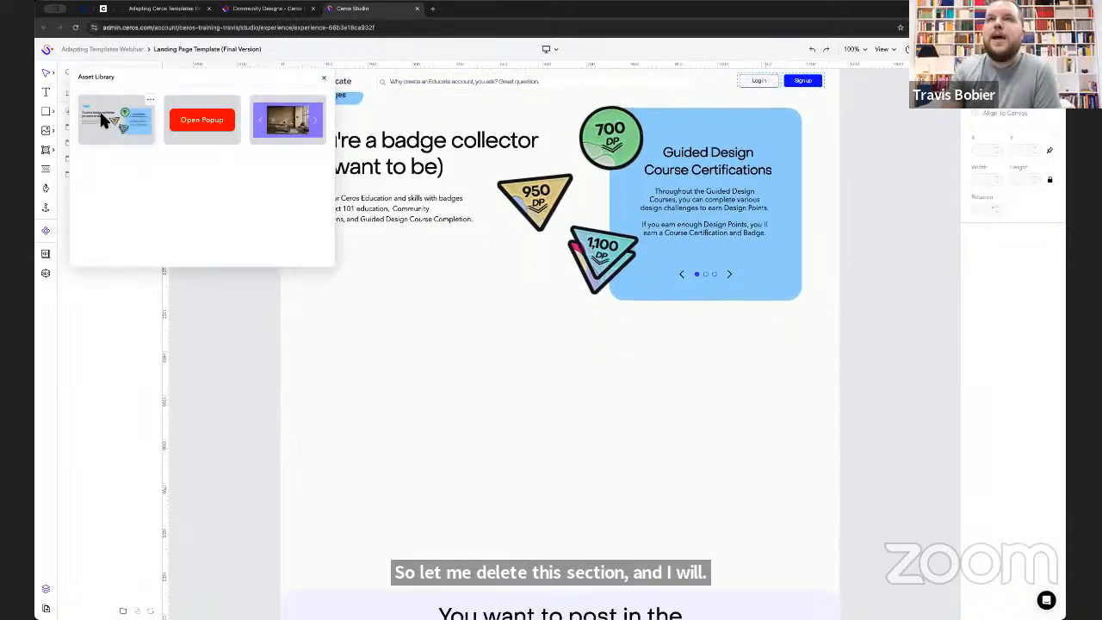
drag(100, 112, 448, 418)
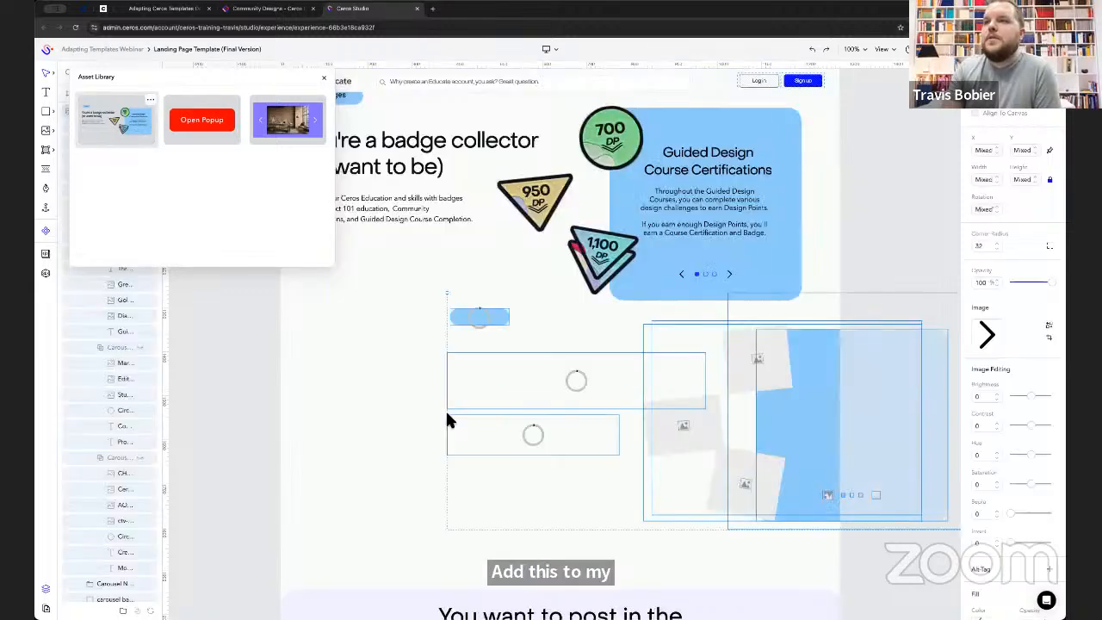
click(324, 77)
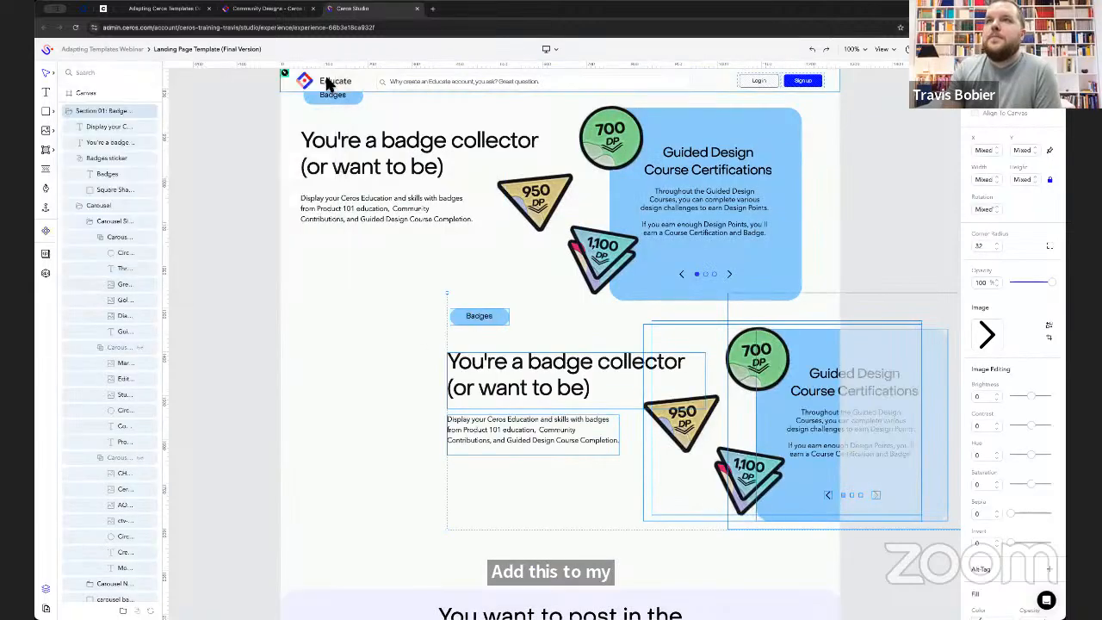
click(70, 106)
drag(571, 387, 425, 421)
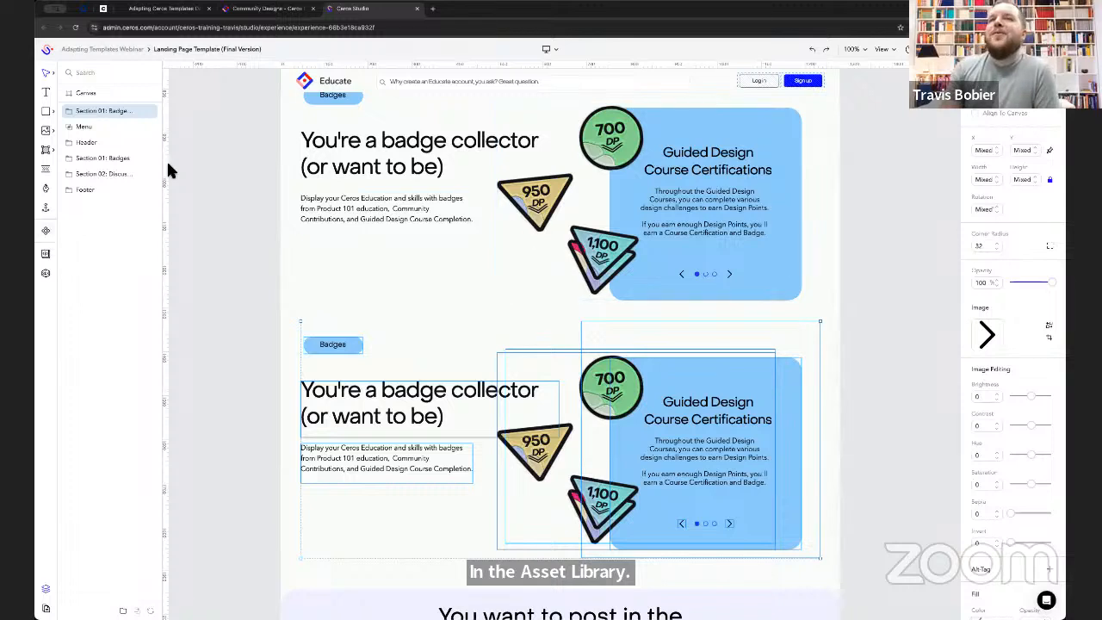
- Review the assets stored in the Asset Library
click(47, 231)
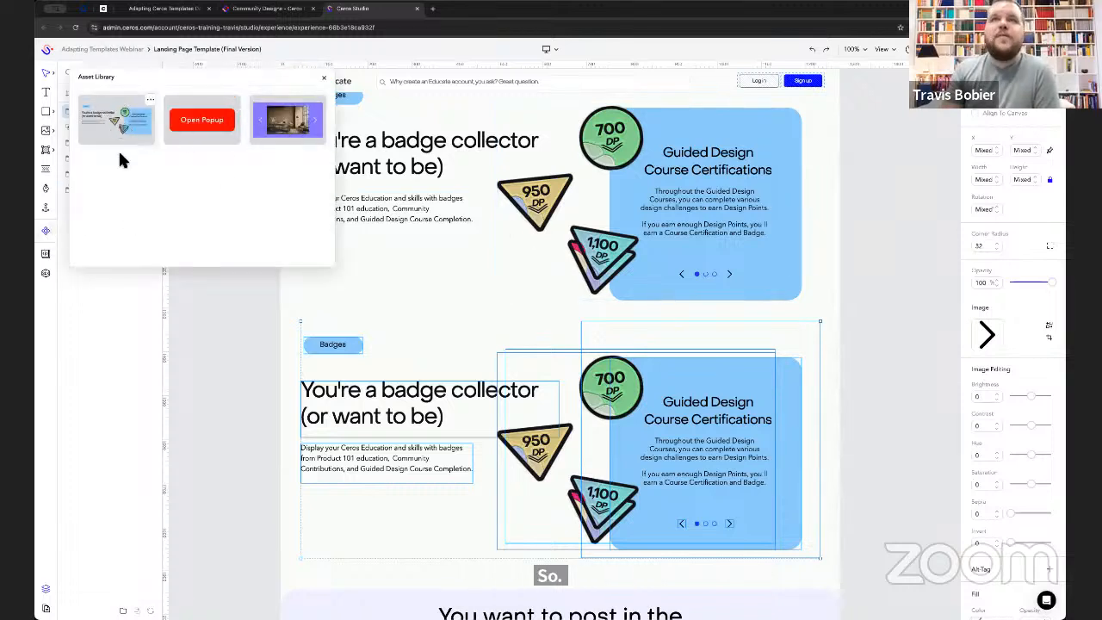
click(325, 79)
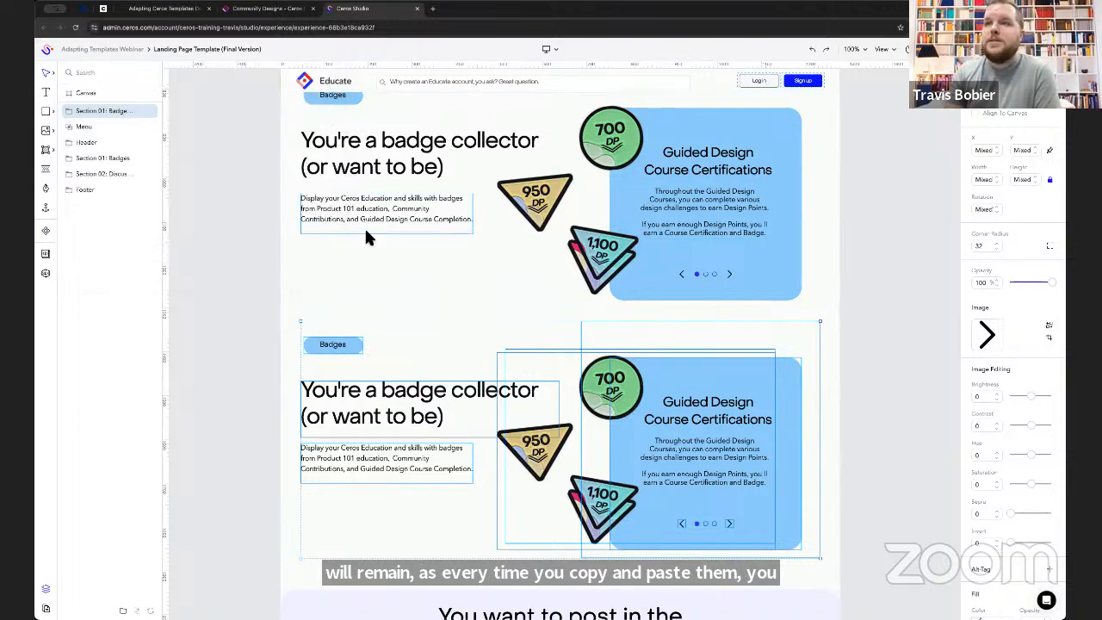
- Recolor the copied section's carousel background with the account's salmon pink, #ff9a9a
click(69, 111)
click(798, 526)
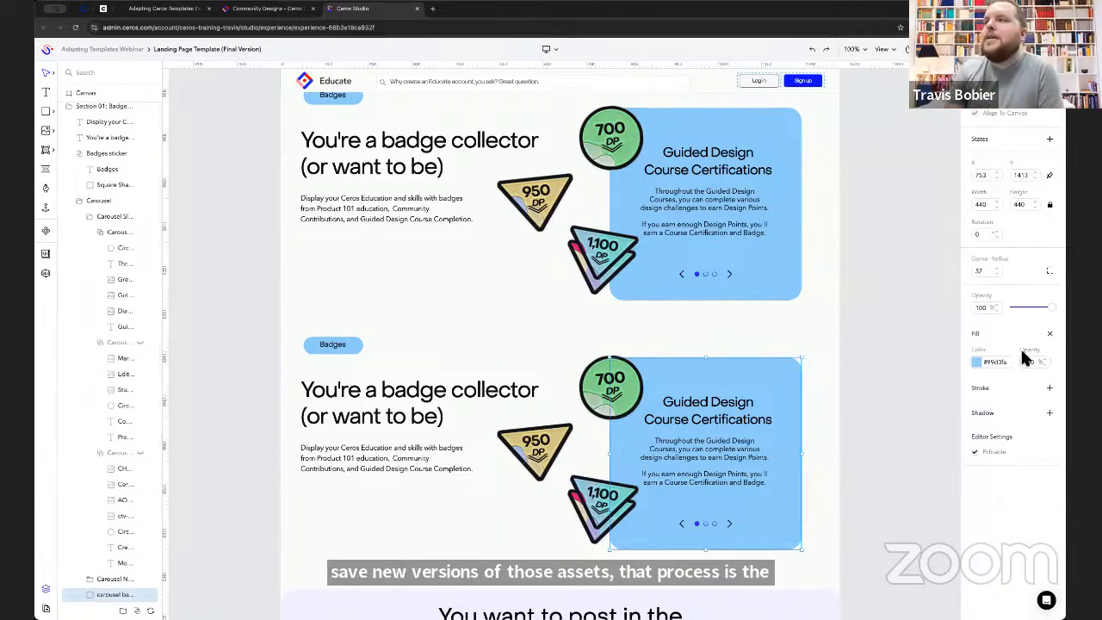
click(977, 362)
click(893, 559)
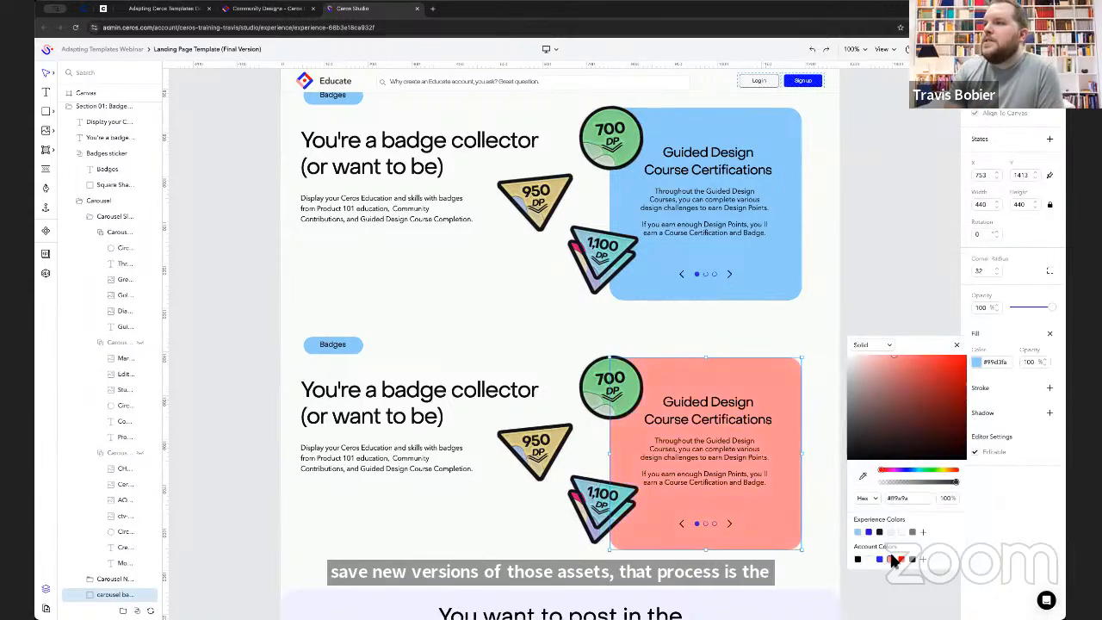
click(956, 344)
- Set the fill of the square shape in the copied section's Badges sticker to salmon pink, #ff9a9a
click(338, 347)
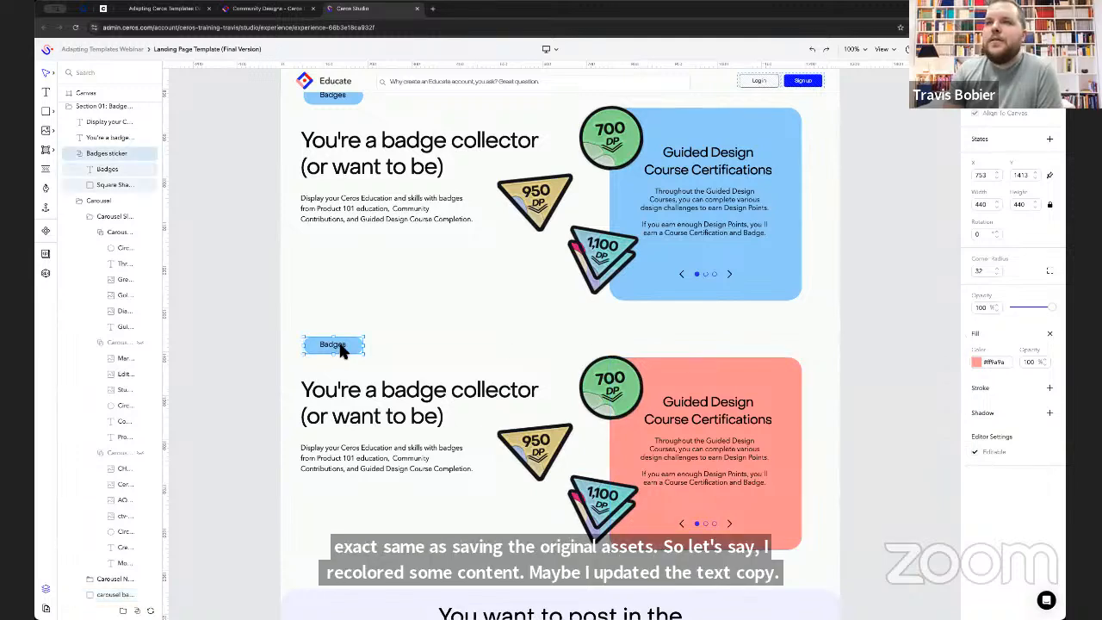
click(106, 183)
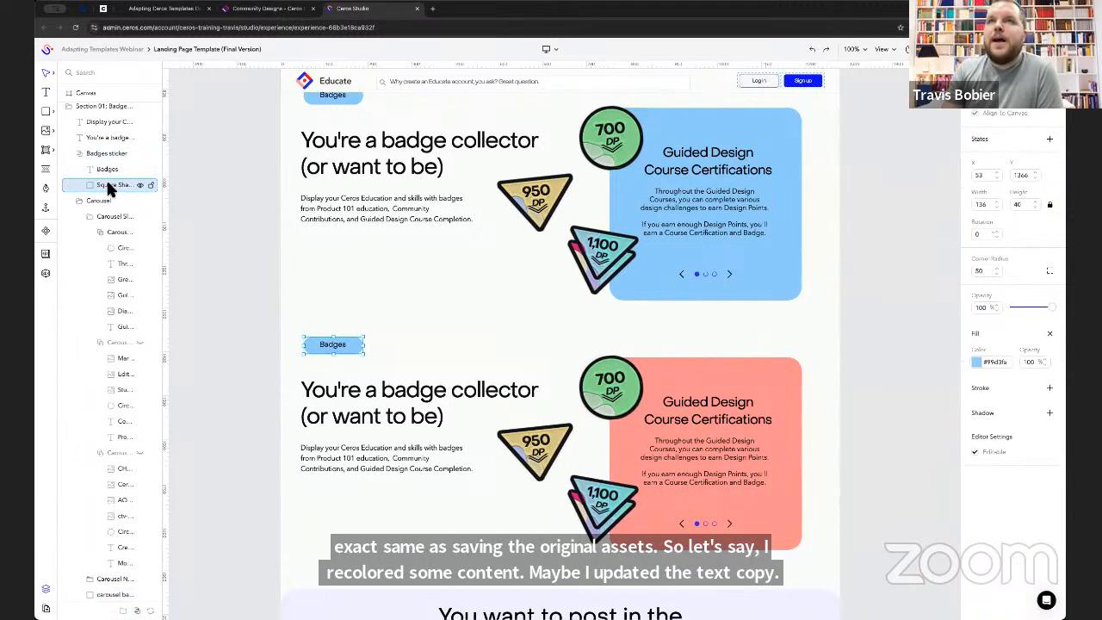
click(977, 362)
click(891, 559)
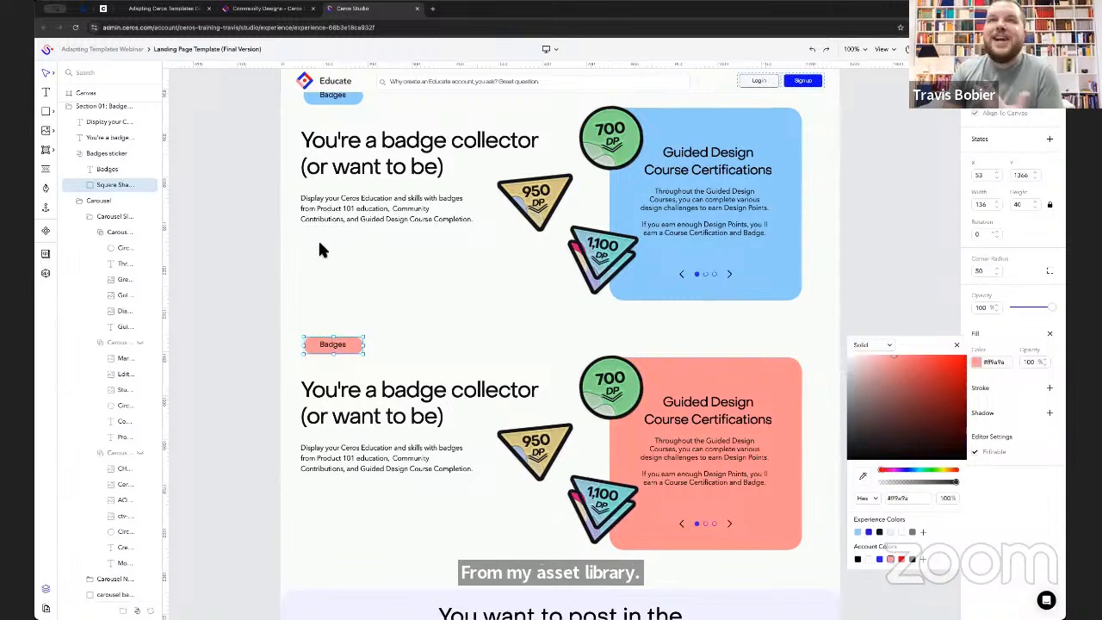
click(958, 346)
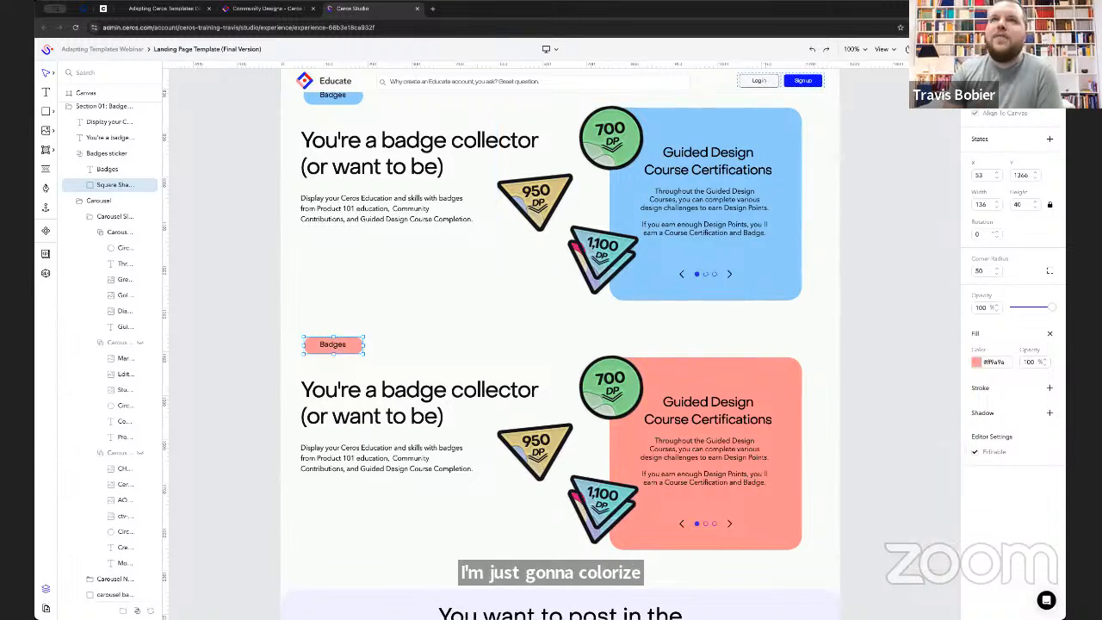
- Save the recolored copy of the Section 01: Badges folder to the Asset Library as a new asset
click(68, 105)
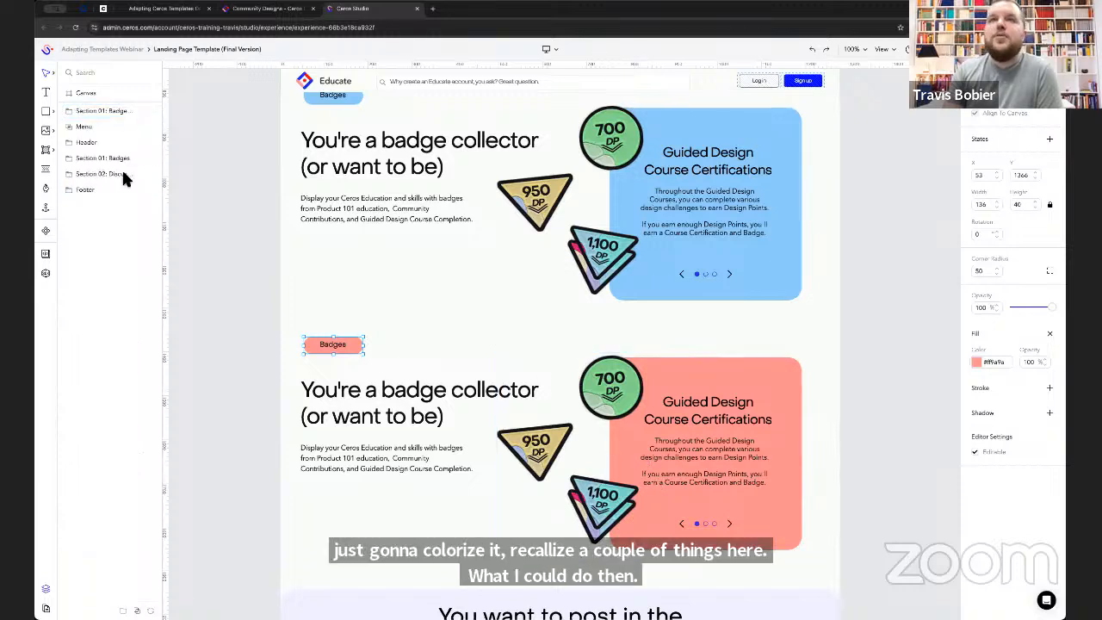
click(108, 110)
right_click(108, 110)
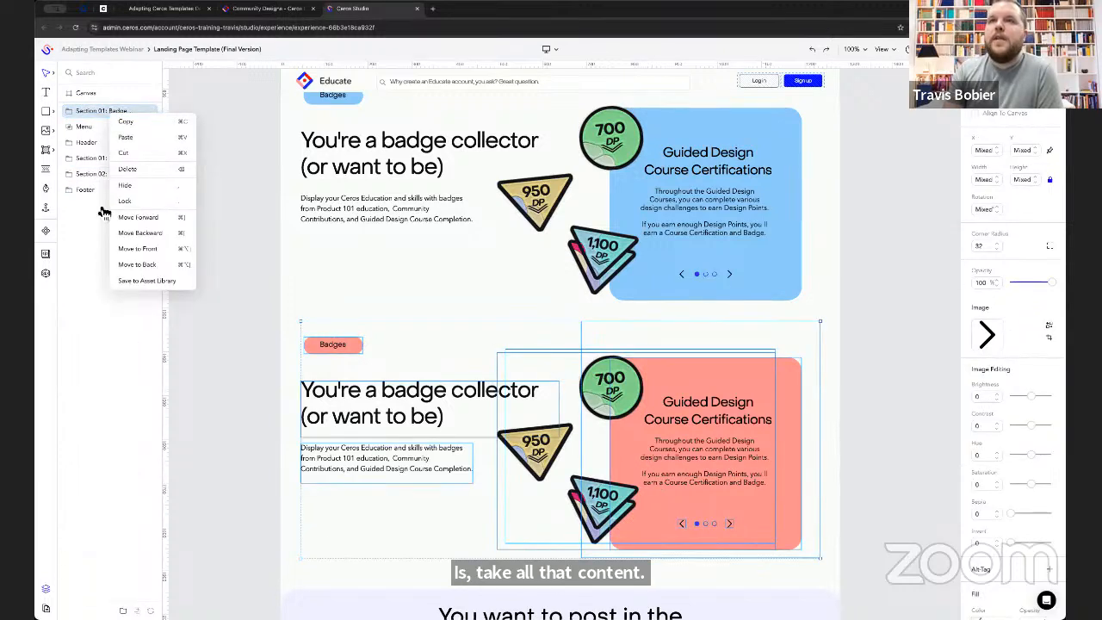
click(162, 281)
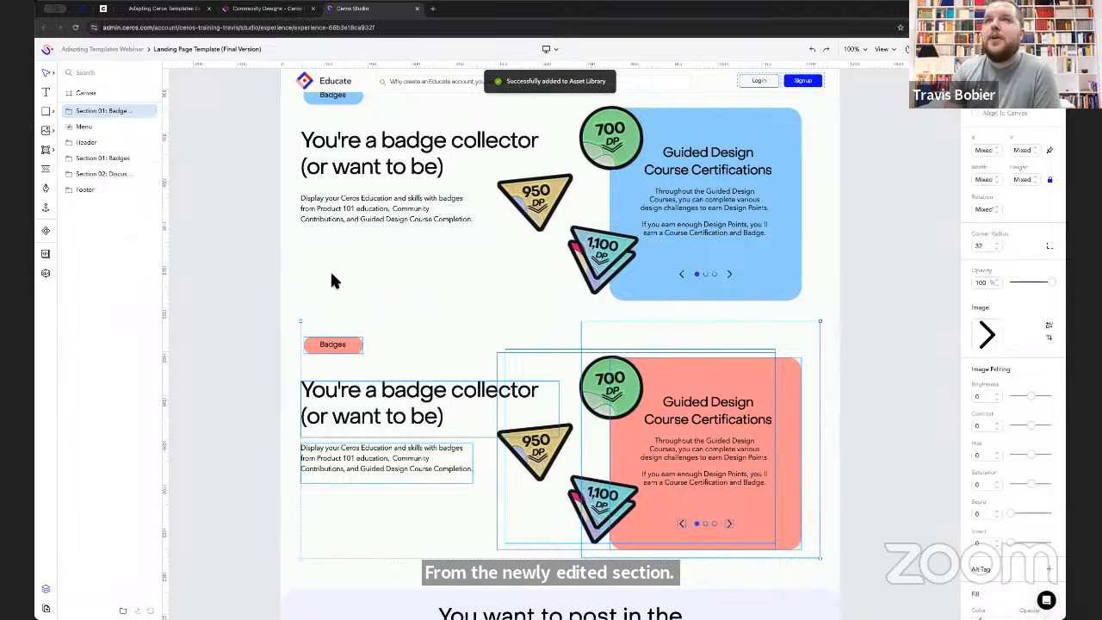
- Remove the original blue Badges section asset from the Asset Library
click(45, 231)
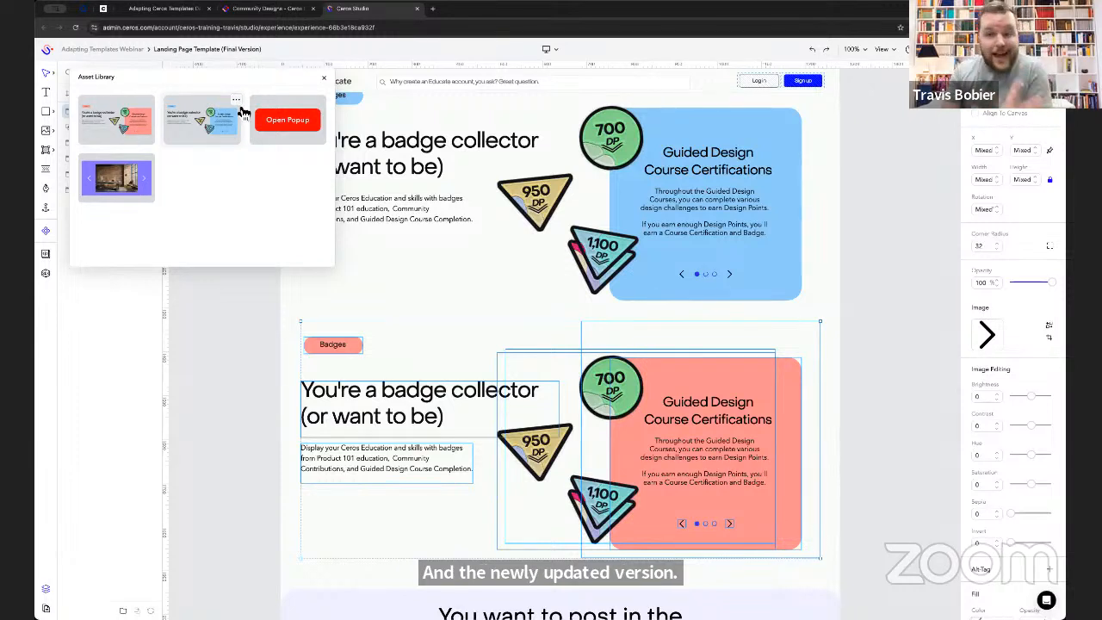
click(238, 102)
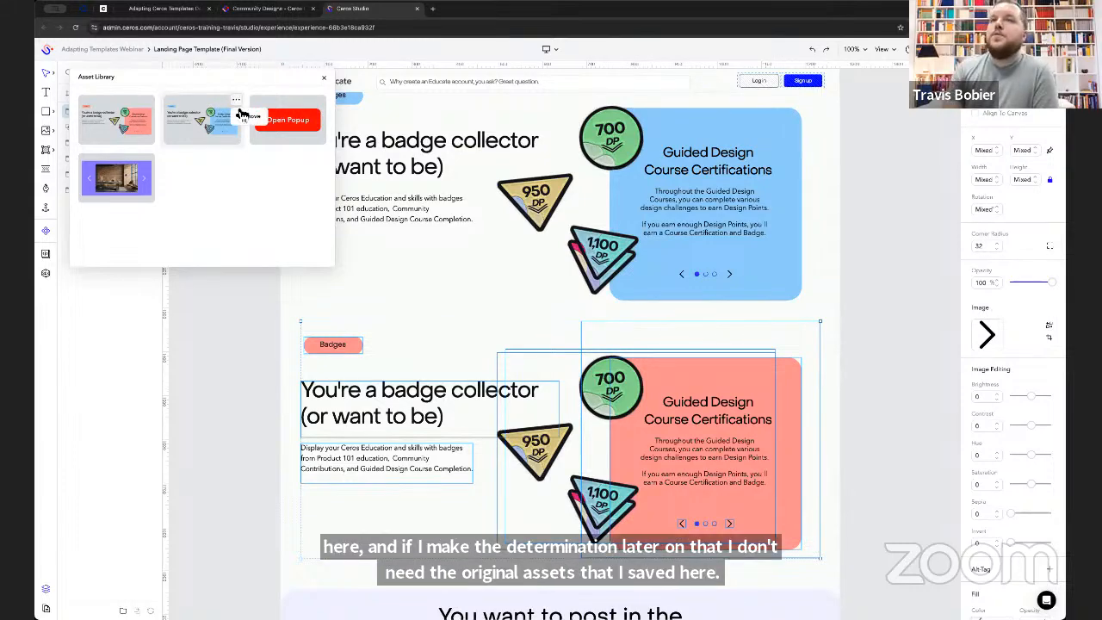
click(248, 120)
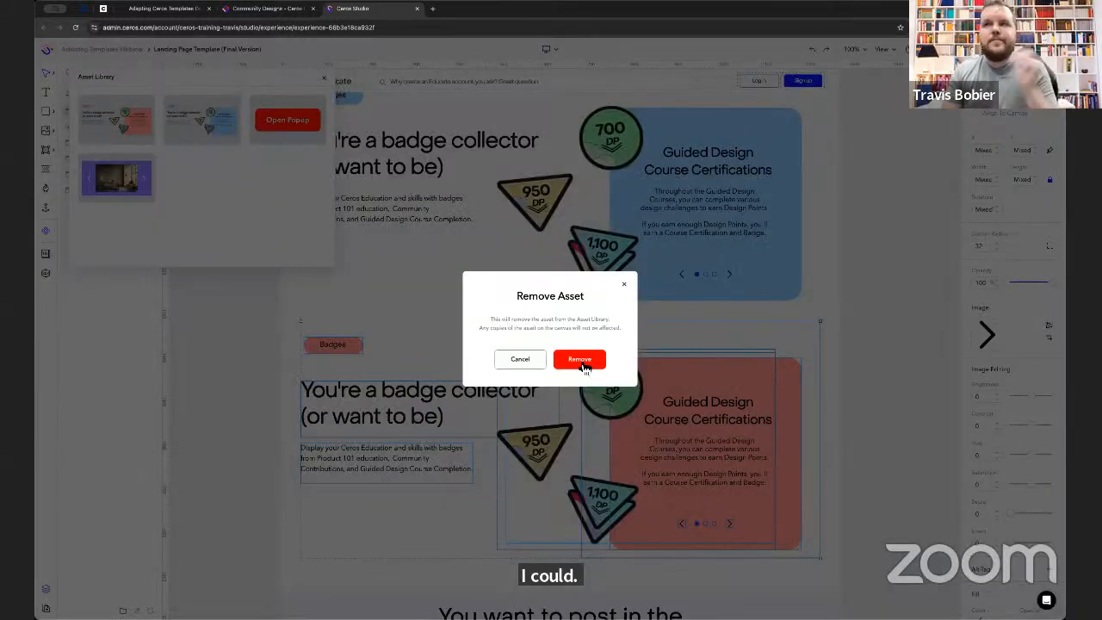
click(583, 367)
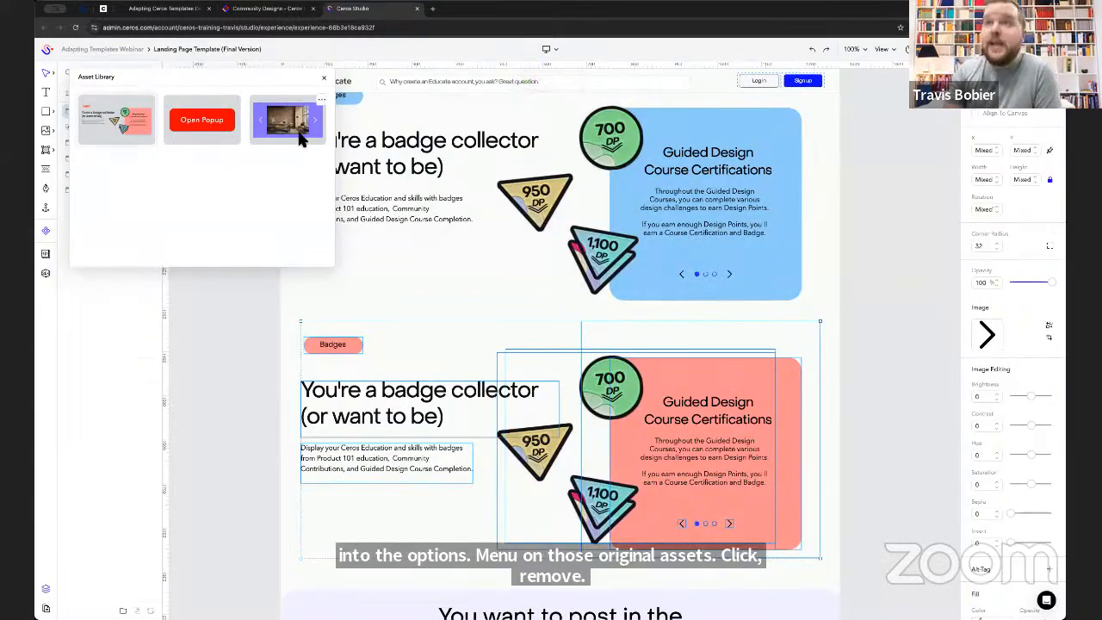
- Look over both Badges sections on the canvas, then reopen the Asset Library briefly and close it
click(324, 79)
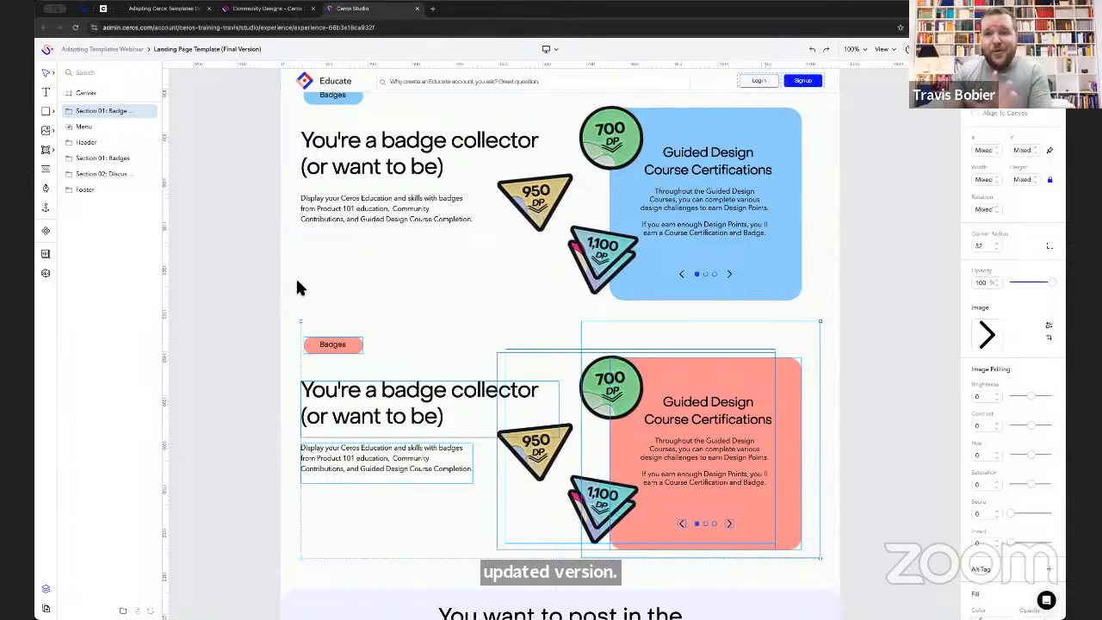
scroll(276, 262, up, 3)
scroll(276, 263, down, 1)
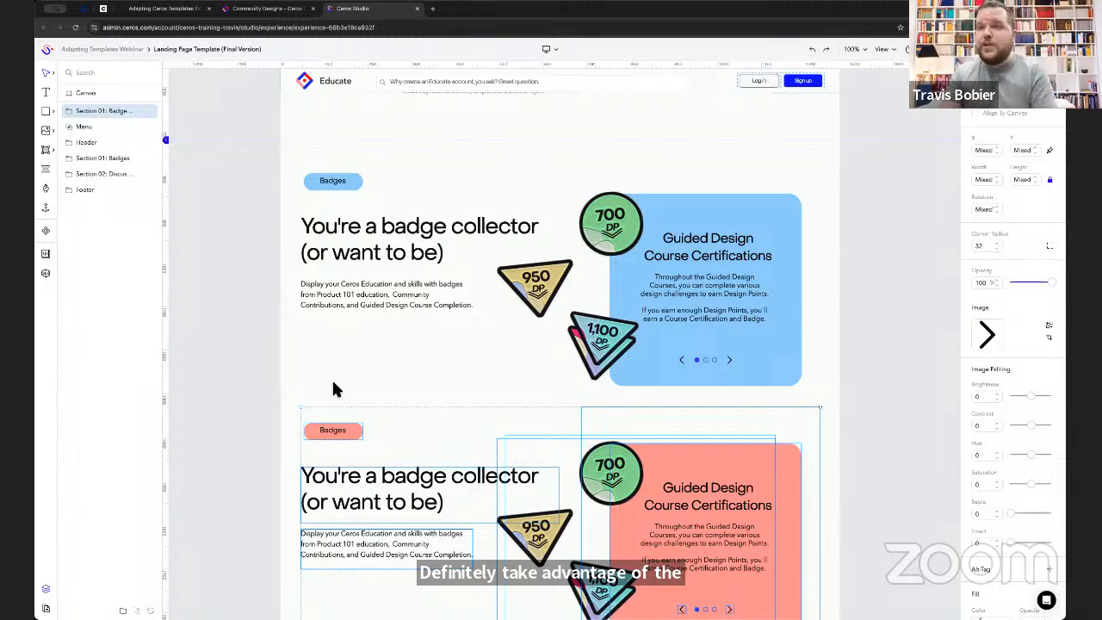
scroll(337, 388, down, 3)
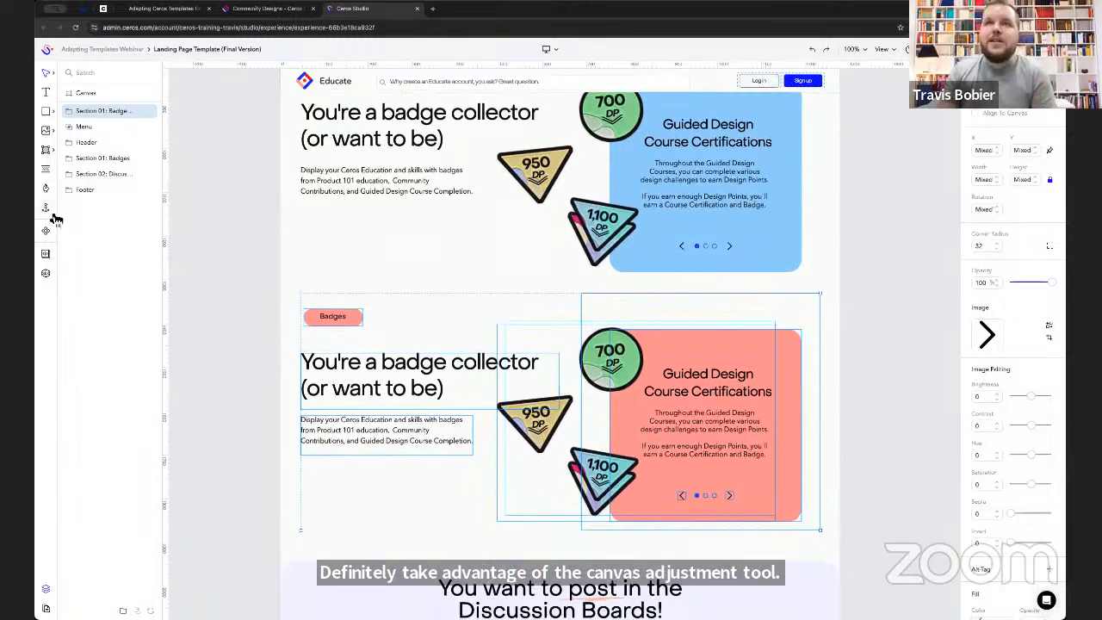
click(50, 230)
click(322, 78)
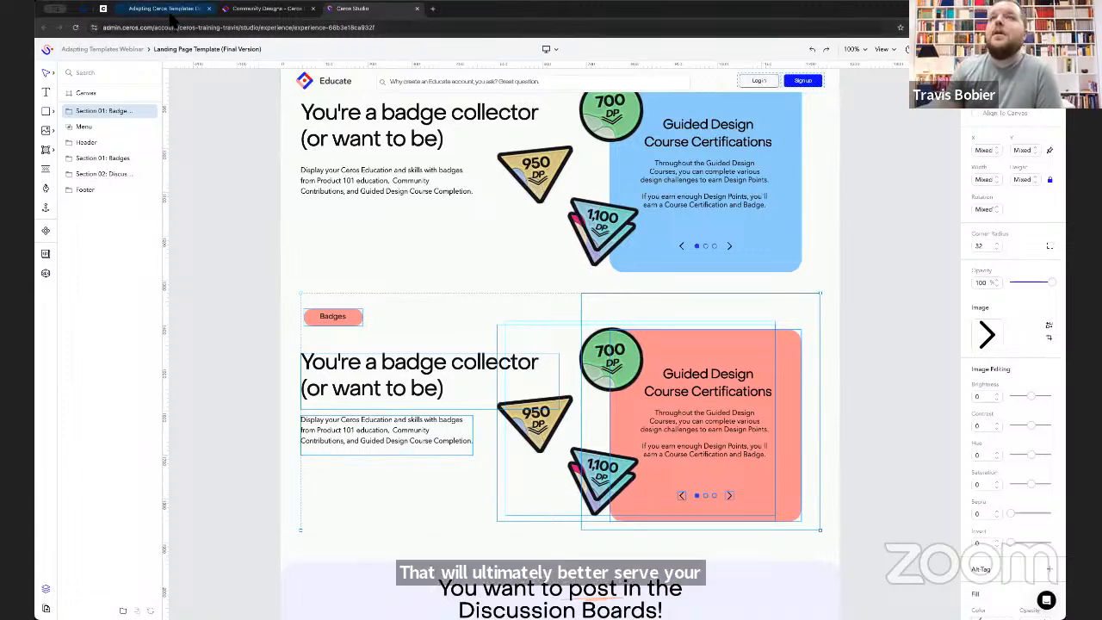
- Review the Step 3 slide in the Adapting Ceros Templates deck, and check the available layouts for the experience in Ceros Studio
click(171, 12)
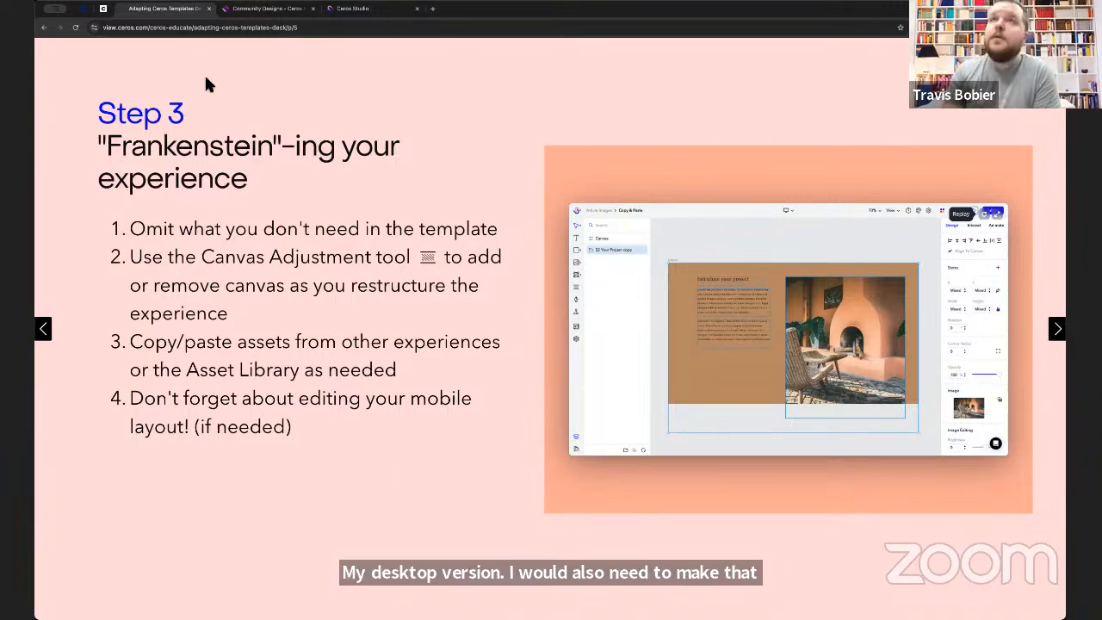
click(366, 9)
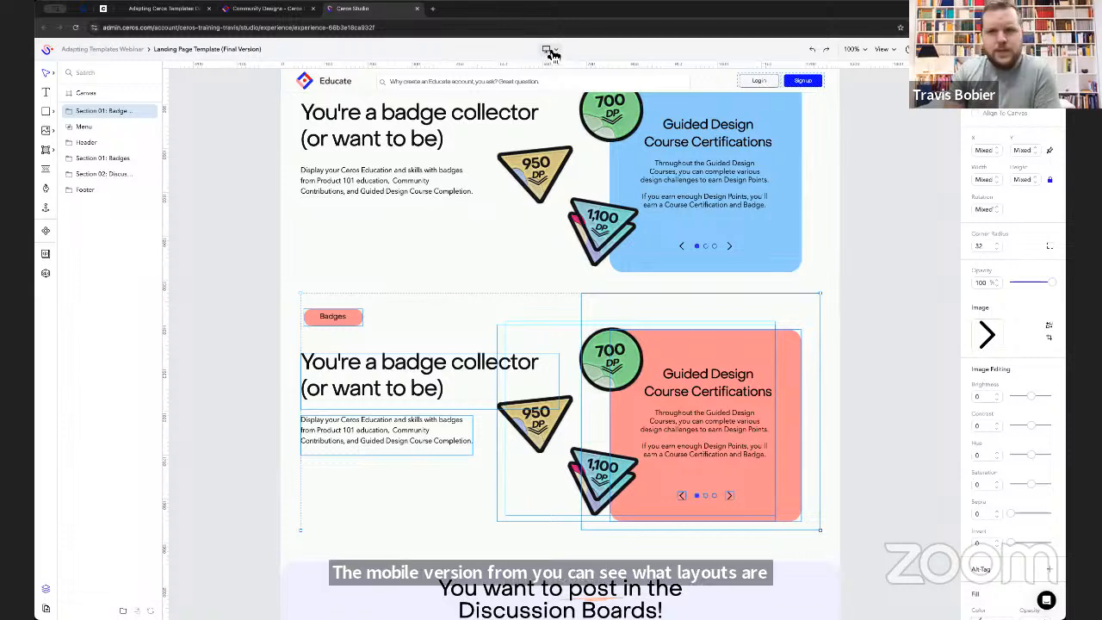
click(553, 53)
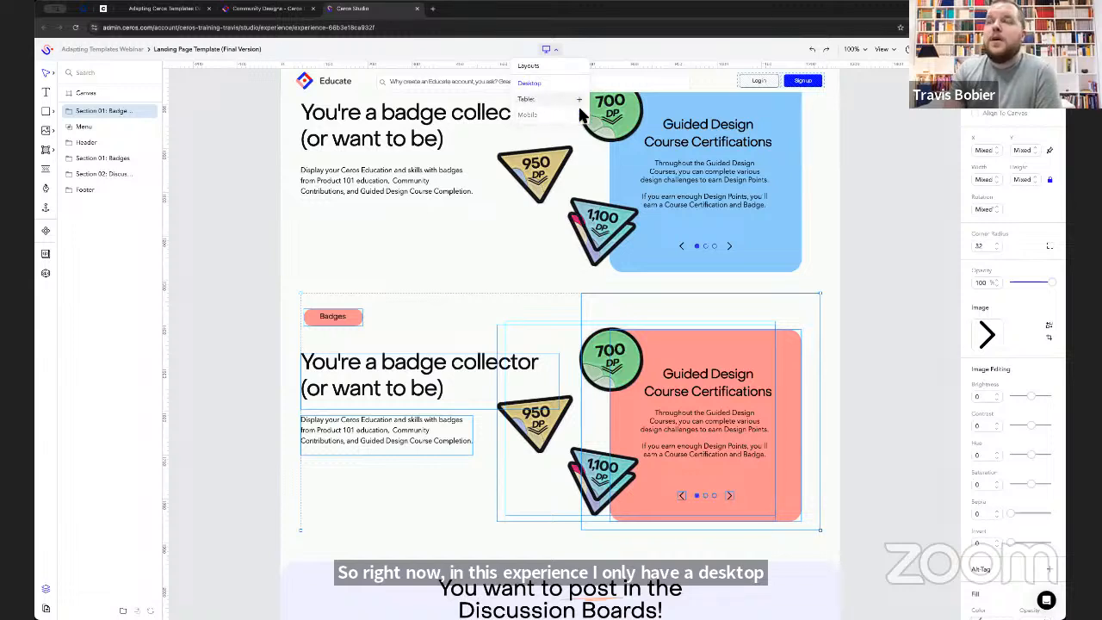
click(557, 51)
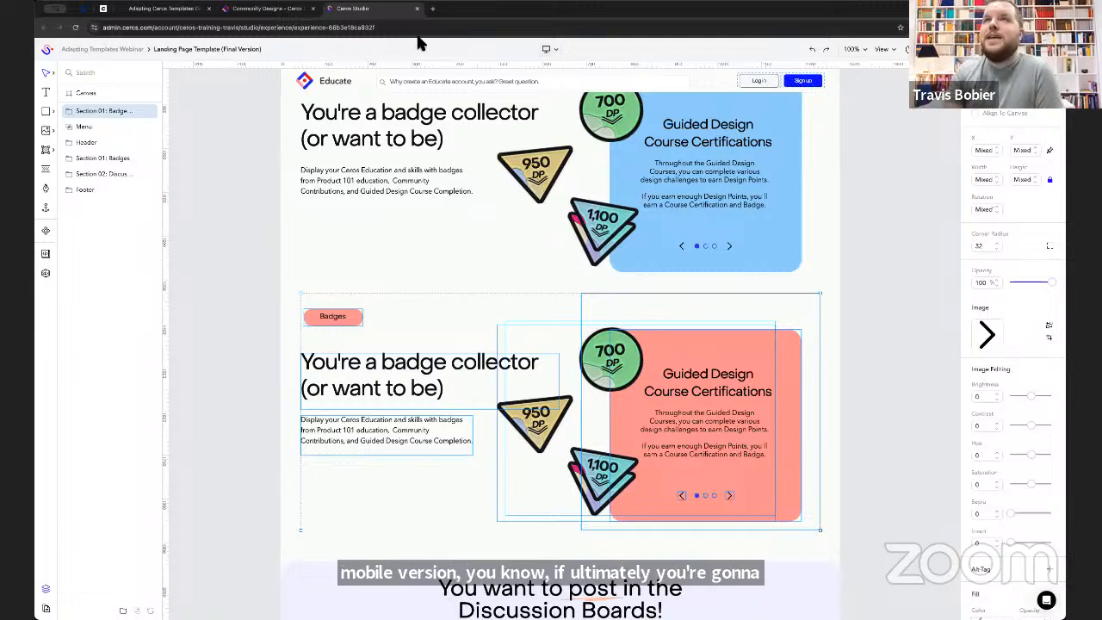
- Advance the Adapting Ceros Templates deck to the Reorganization best practices slide, and return to Ceros Studio
key(ctrl+1)
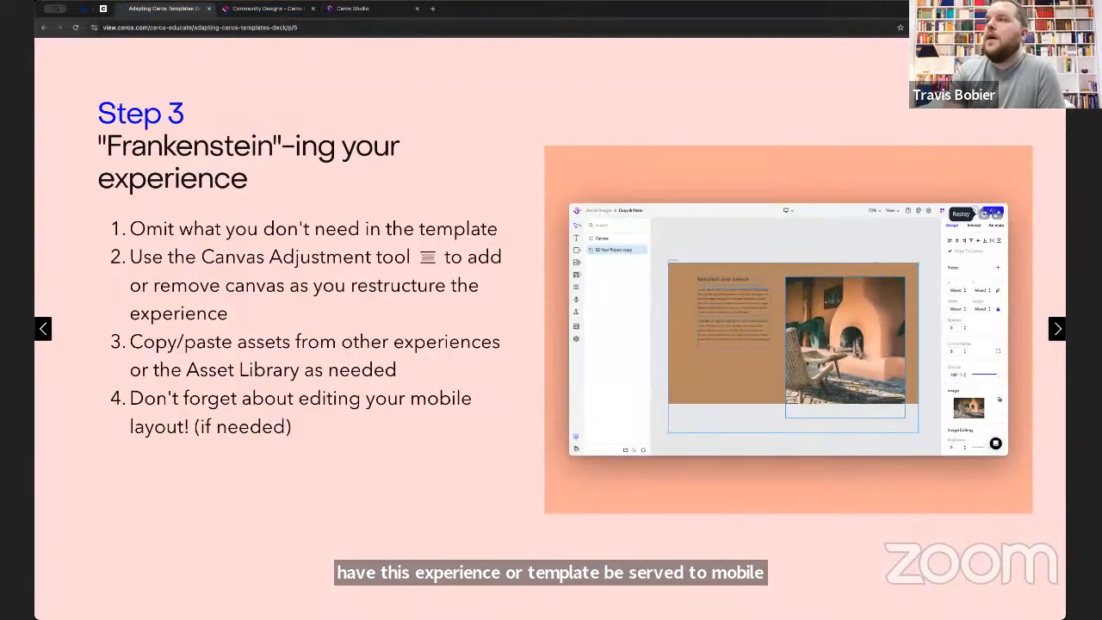
click(1059, 330)
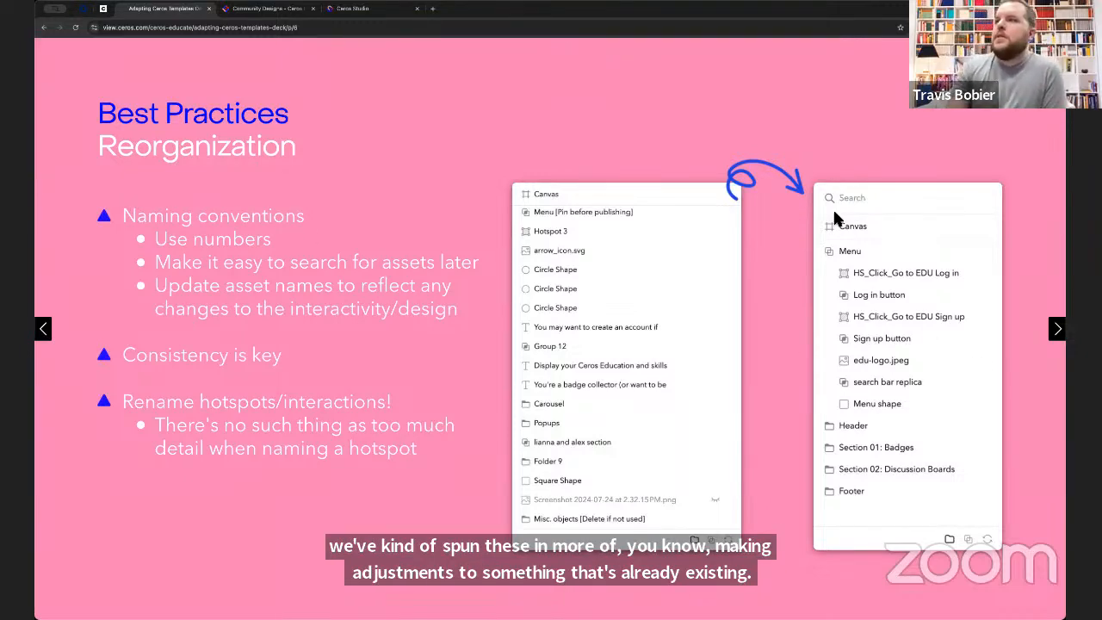
click(354, 9)
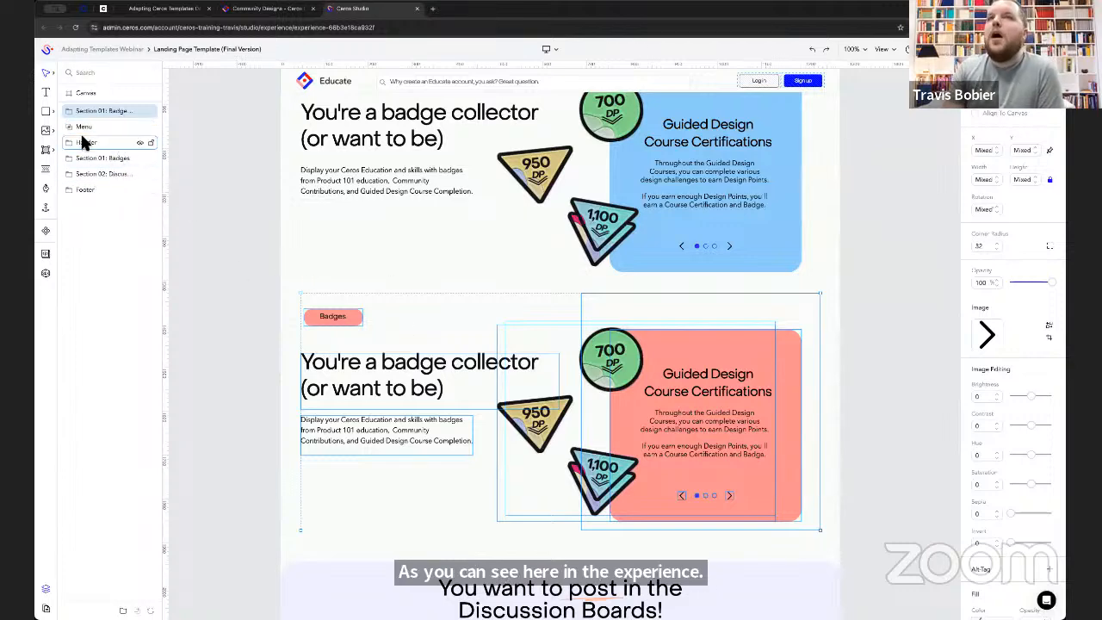
- Widen the layer list to fit the full folder names, and select the Section 02: Discussion Boards and Section 01: Badges folders in turn
drag(164, 168, 212, 167)
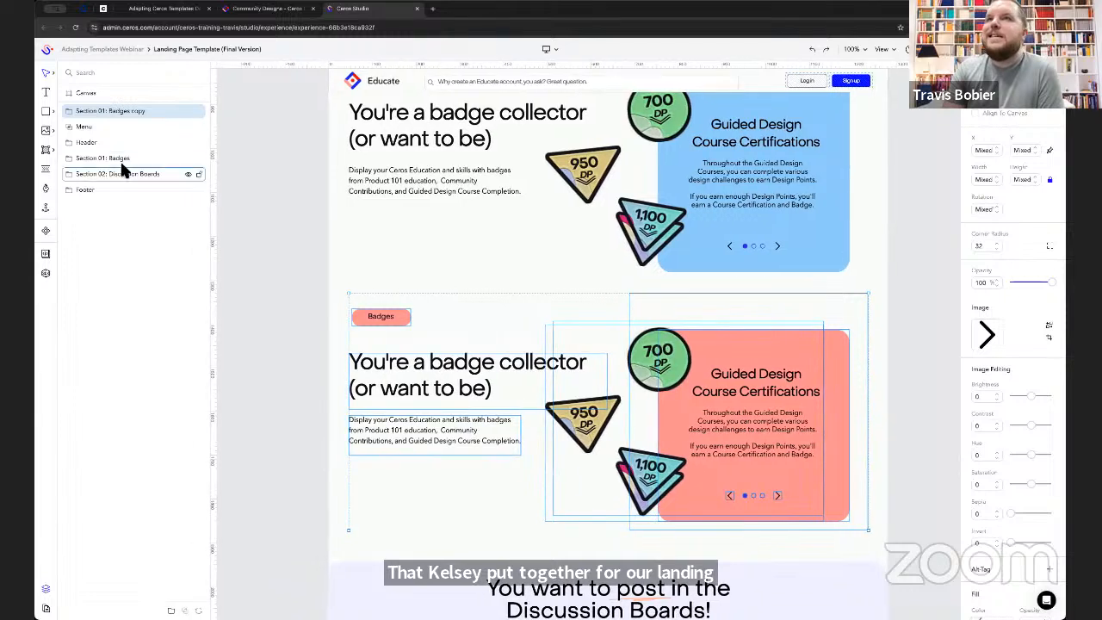
click(121, 172)
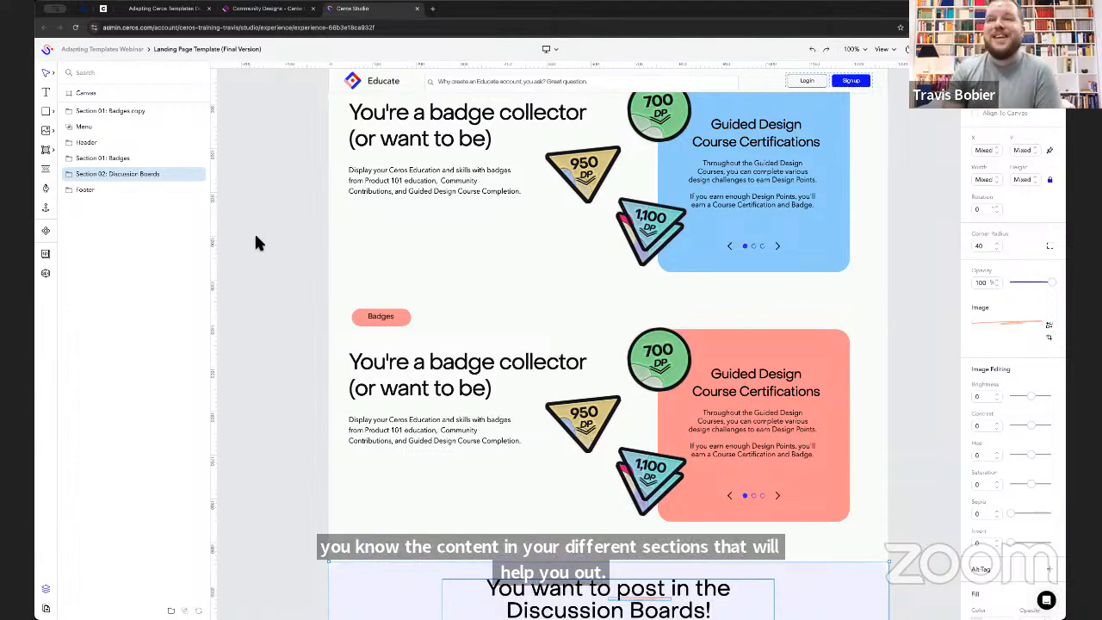
click(118, 166)
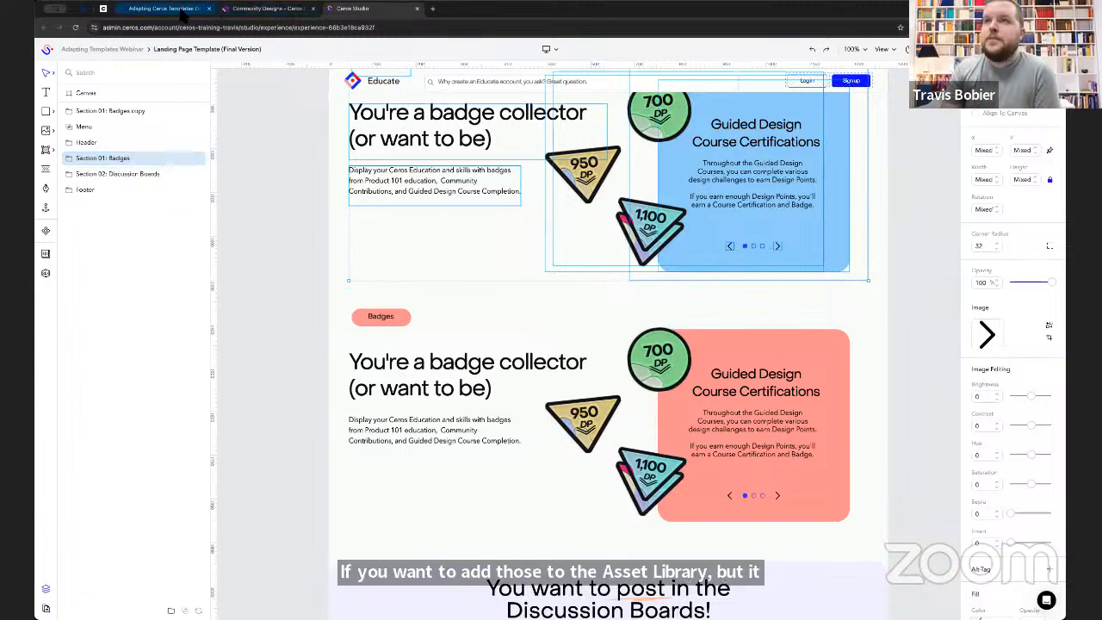
- Advance the deck to the Editor-friendly templates slide, and bring up the Editor Settings of the Section 01: Badges folder in Ceros Studio
click(176, 9)
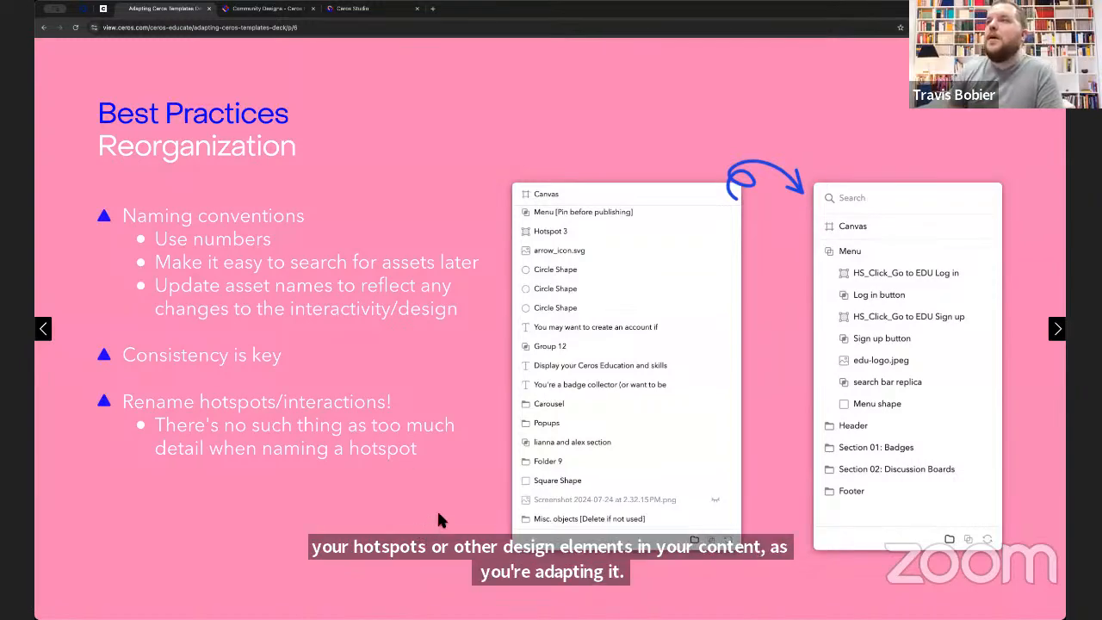
key(Right)
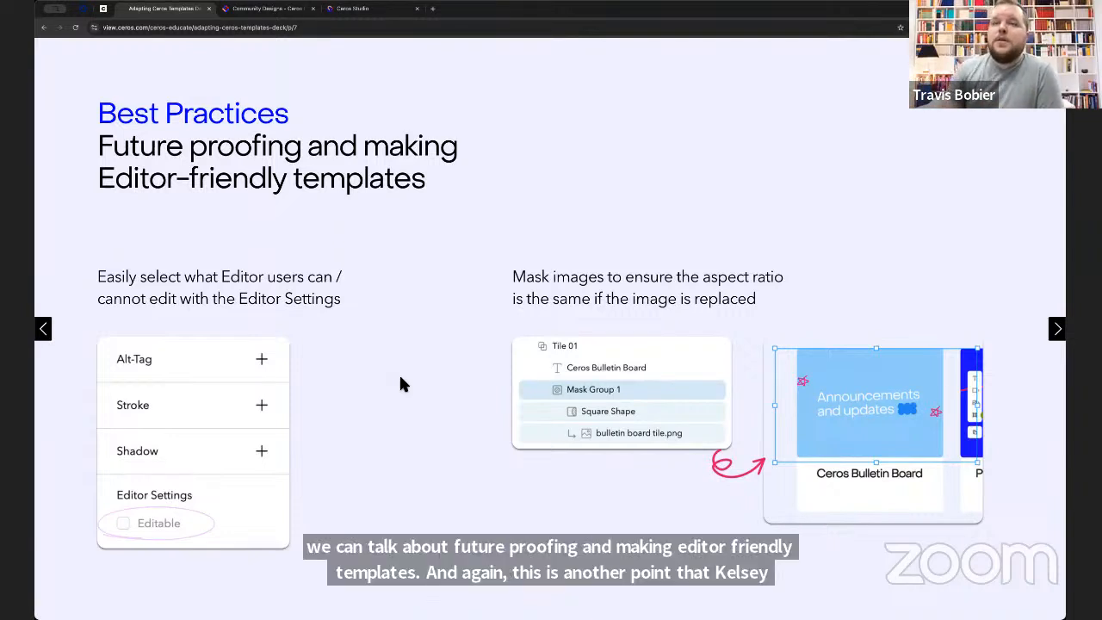
click(346, 8)
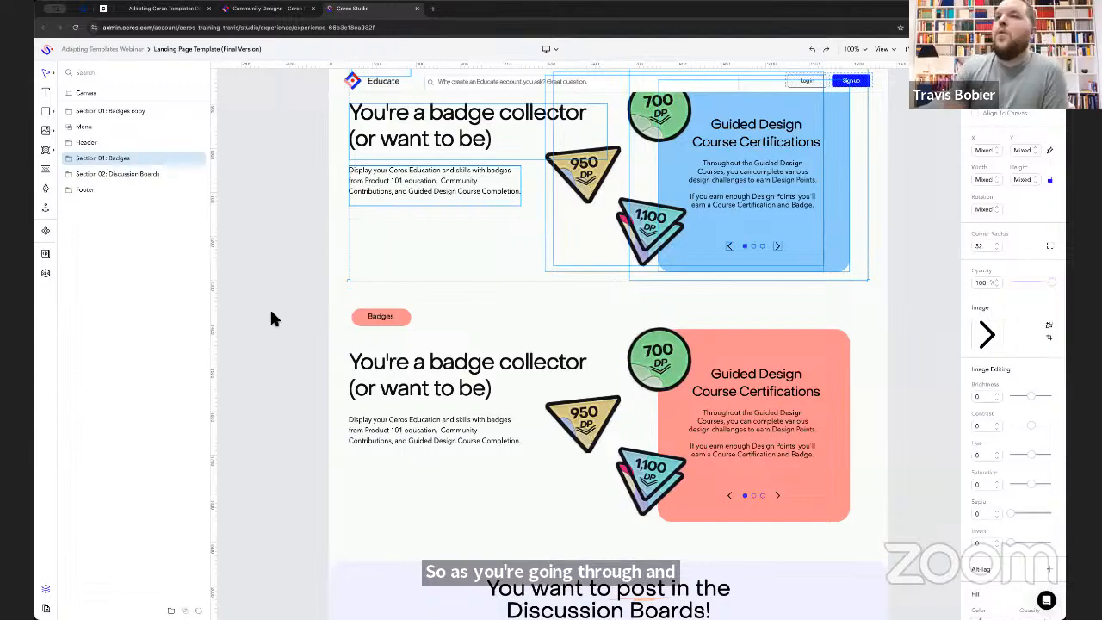
scroll(273, 319, up, 5)
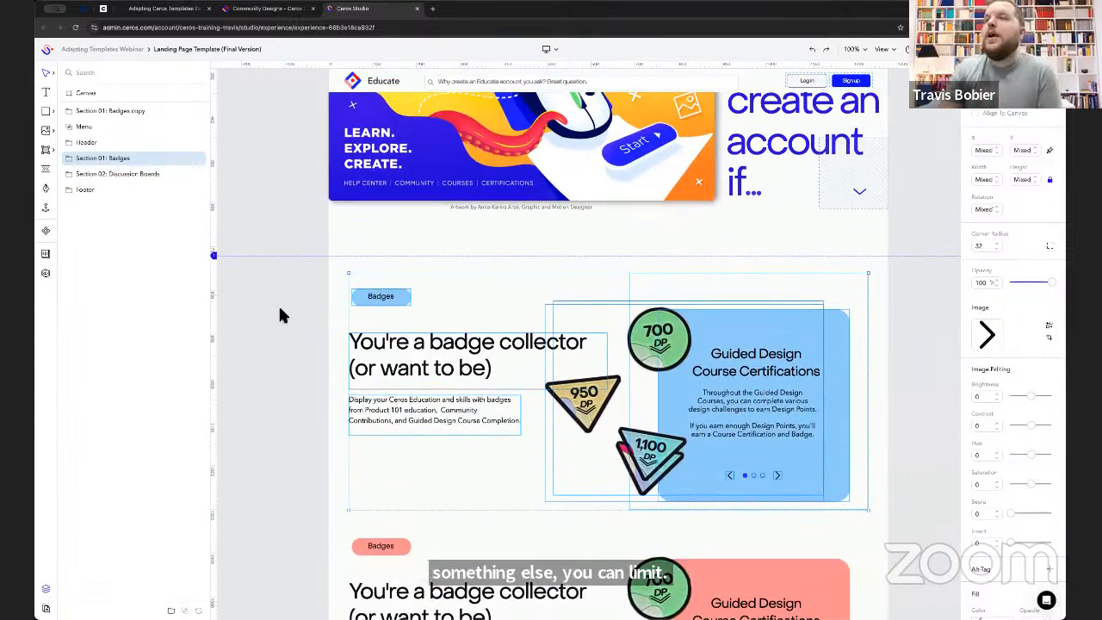
scroll(280, 309, down, 1)
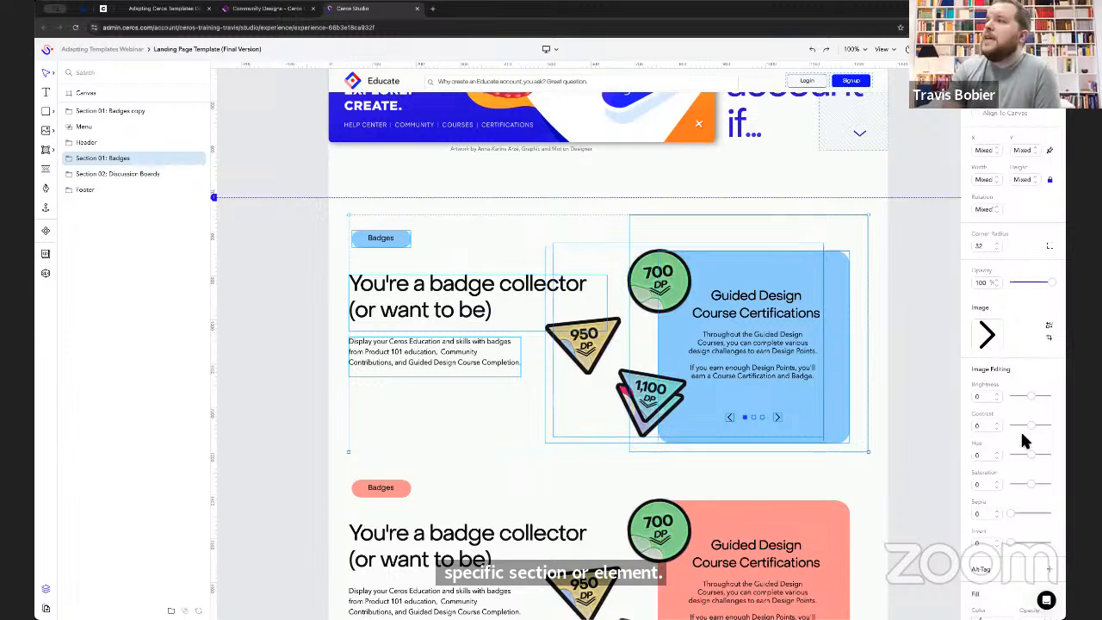
scroll(1020, 430, down, 10)
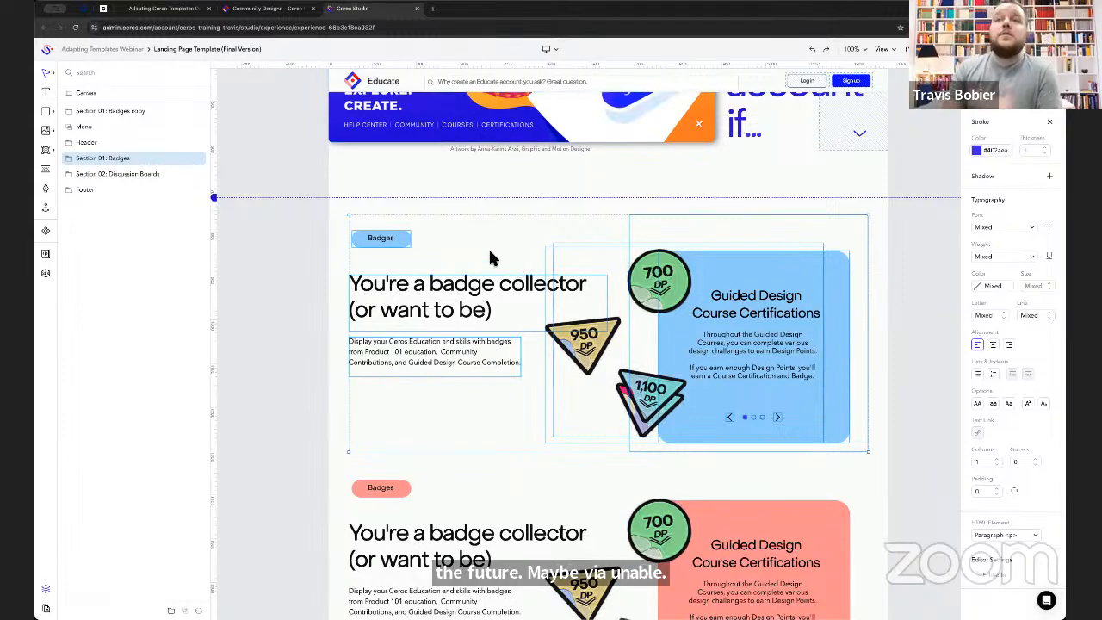
- Expand the Discussion Boards section's Tiles group down to Mask Group 1 in Tile 01, and inspect its masked image and square shape
scroll(447, 201, down, 5)
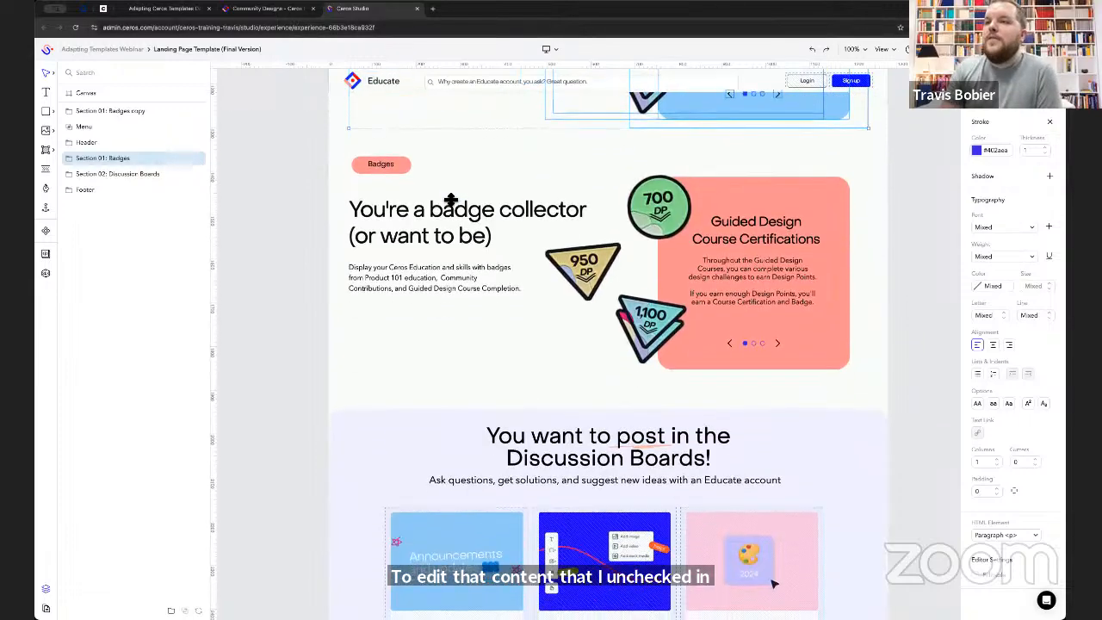
scroll(450, 201, down, 4)
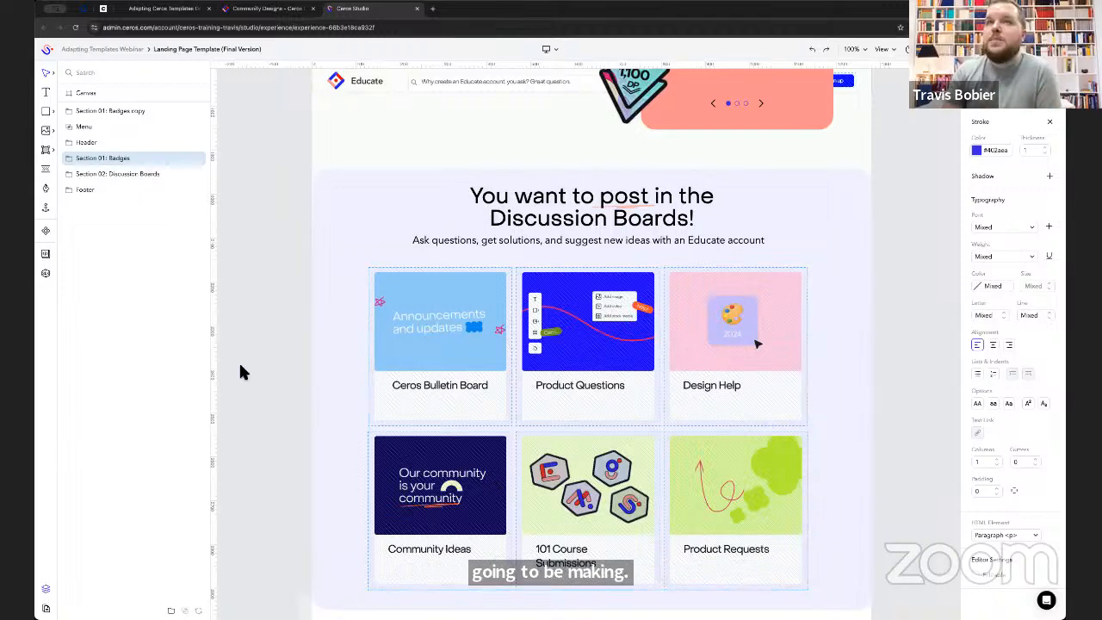
click(437, 314)
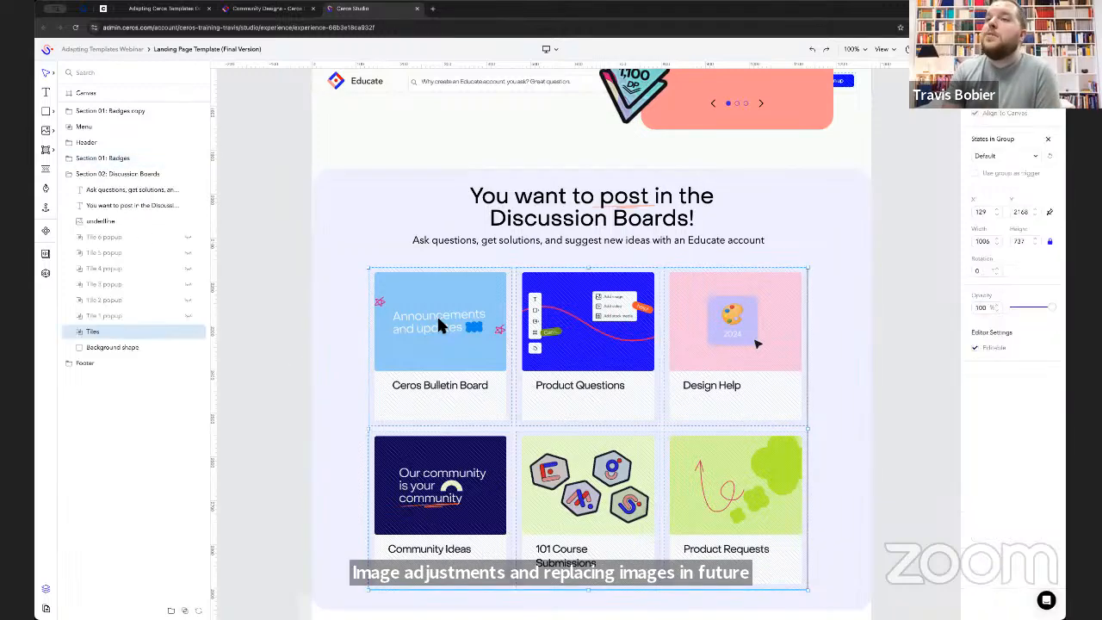
click(78, 332)
click(139, 442)
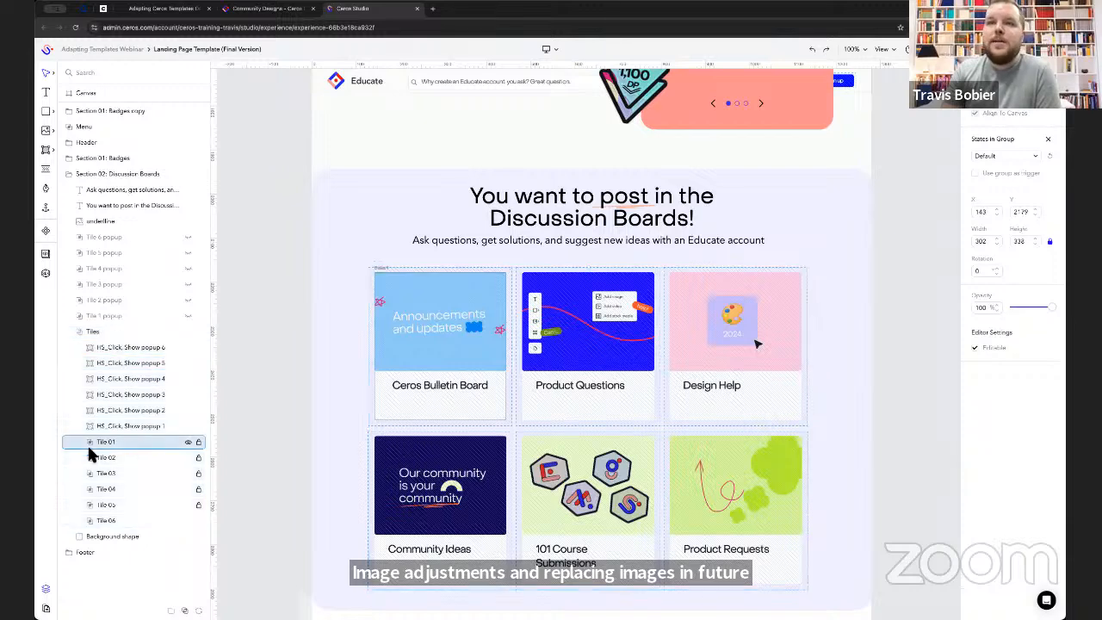
click(89, 442)
click(129, 475)
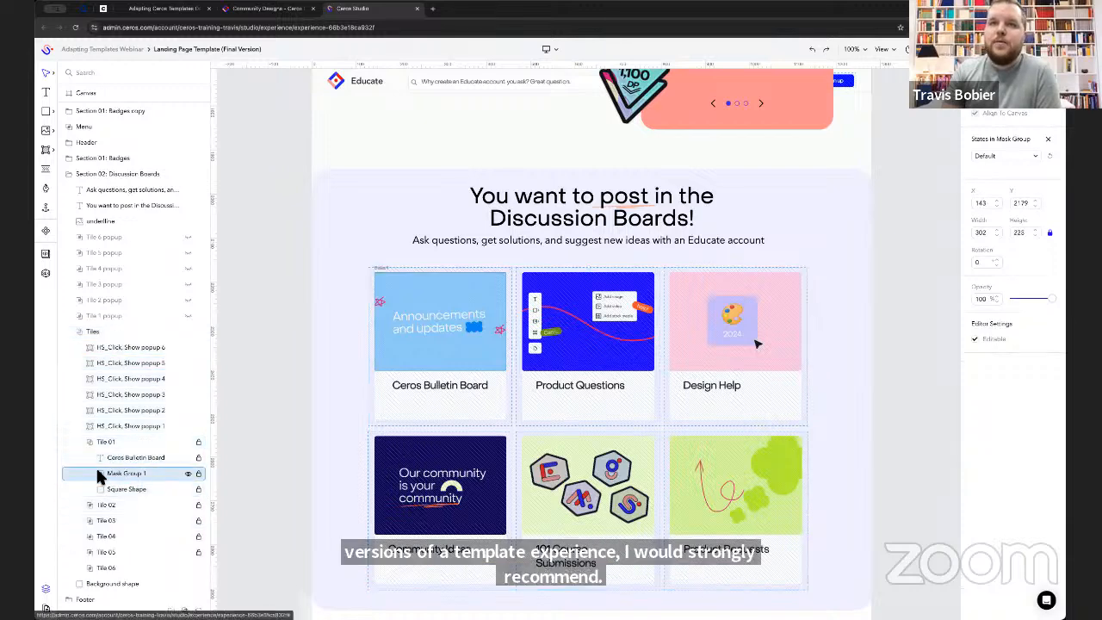
click(98, 473)
scroll(704, 397, down, 1)
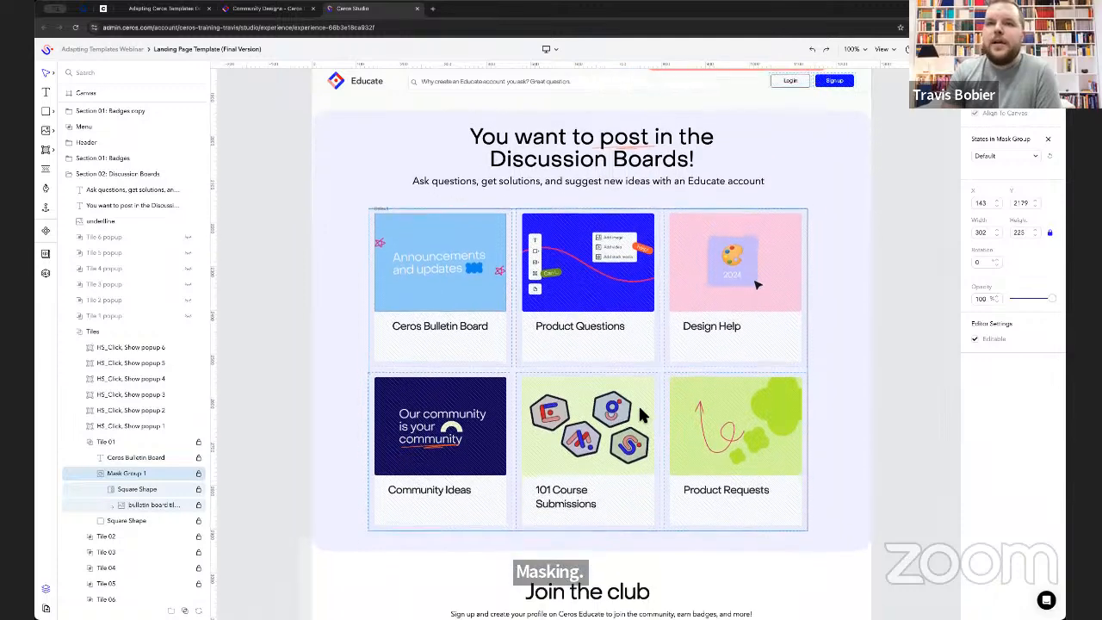
click(149, 504)
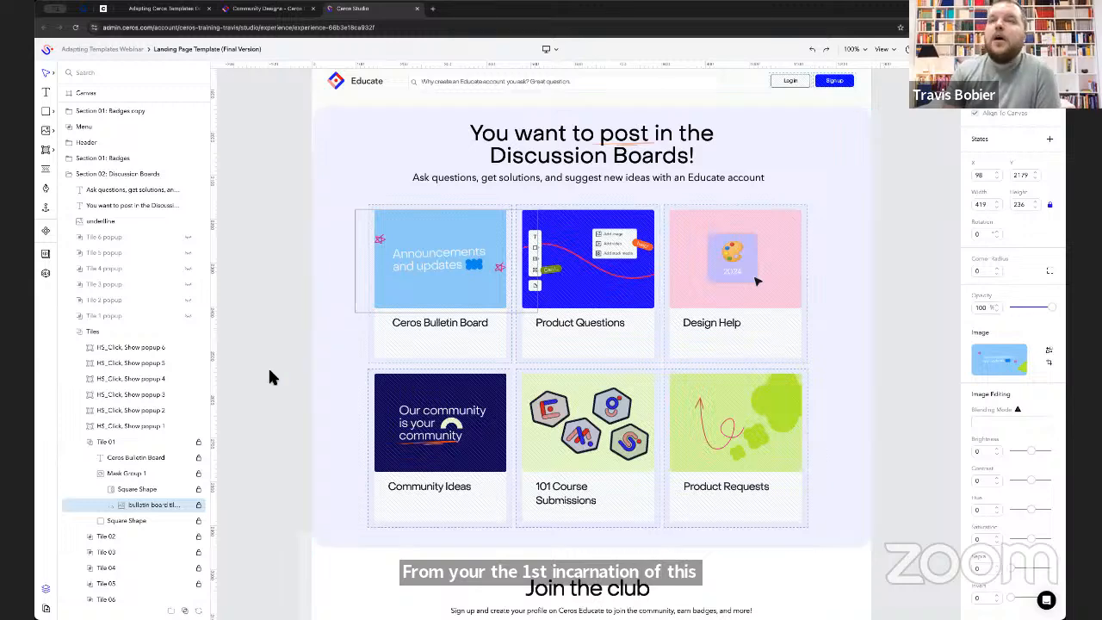
click(163, 488)
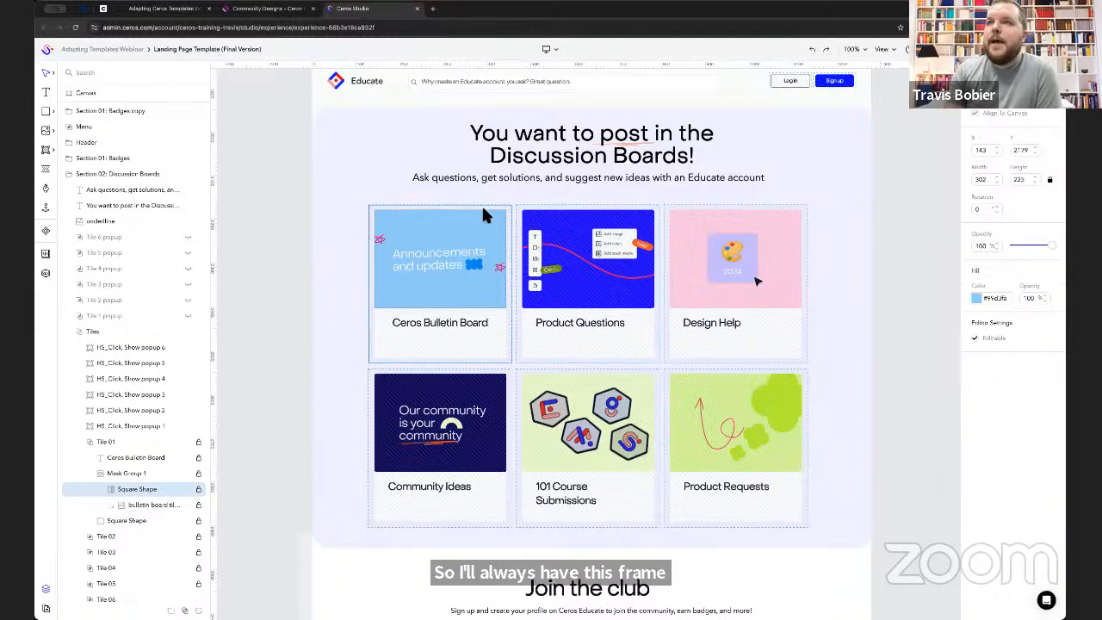
- Replace the masked bulletin board image in Tile 01 with stockhrphoto1.jpg
click(148, 506)
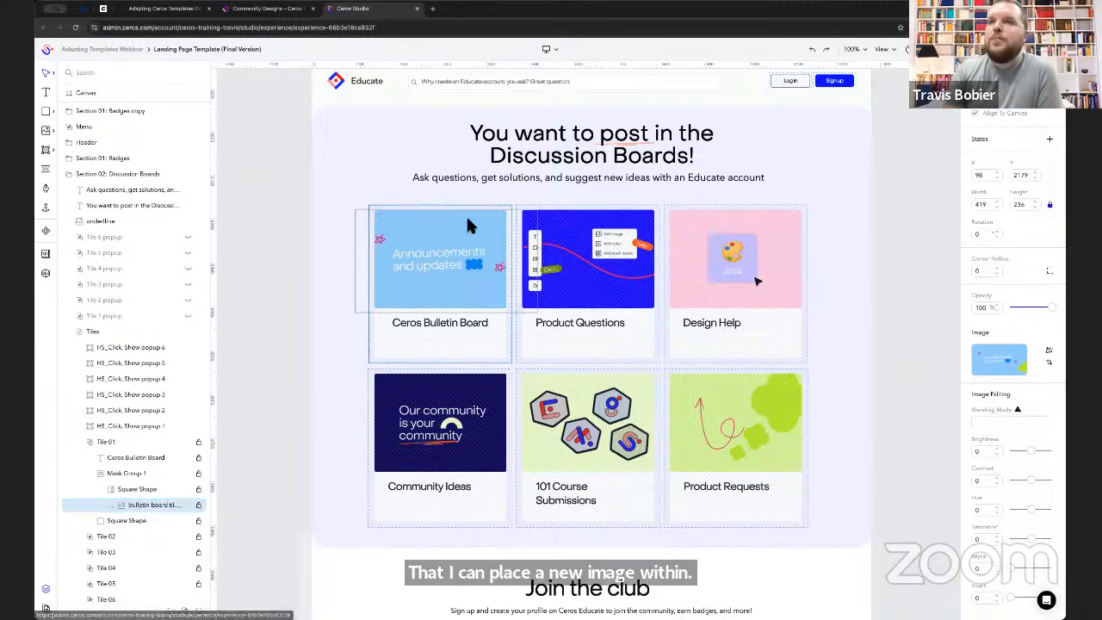
click(1050, 352)
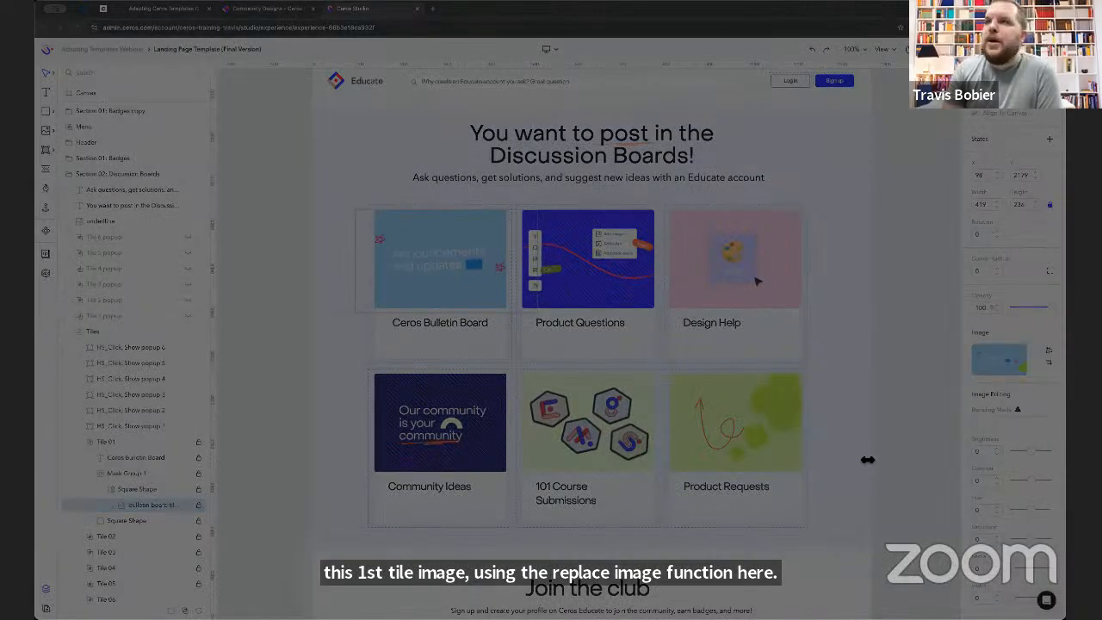
click(848, 465)
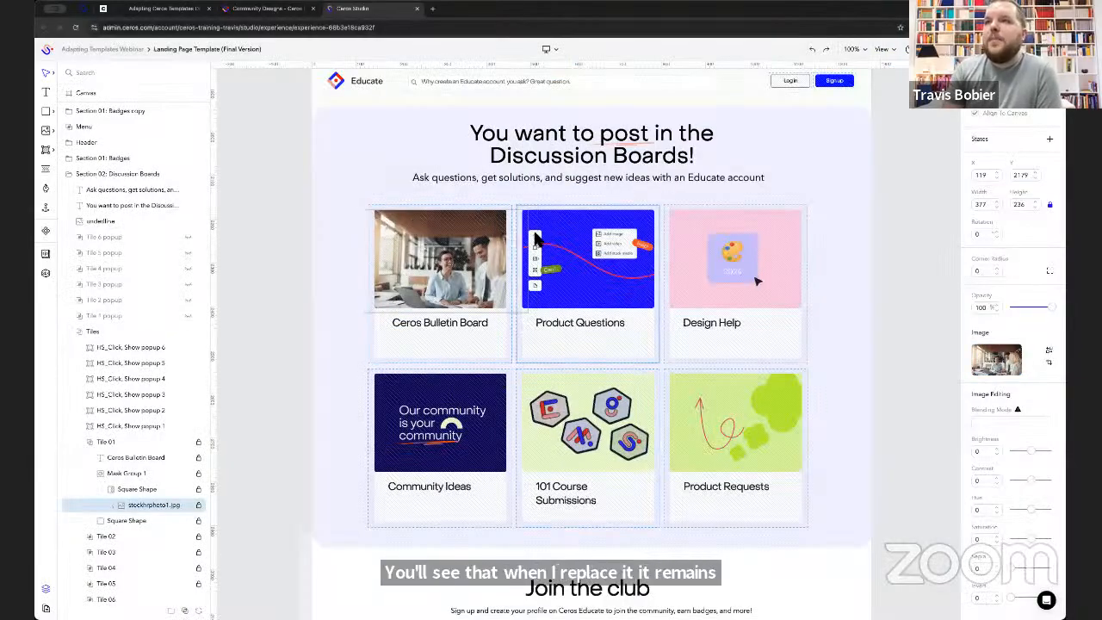
click(818, 273)
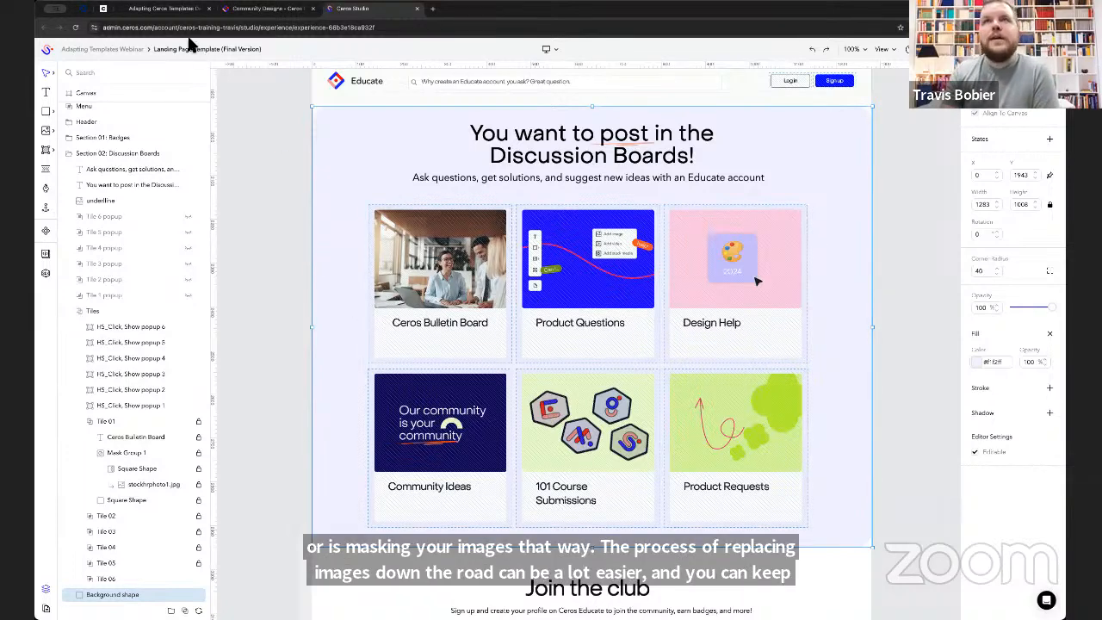
- Advance the templates deck to the Update internal templates slide, and check the account's template gallery in Ceros Admin
click(164, 9)
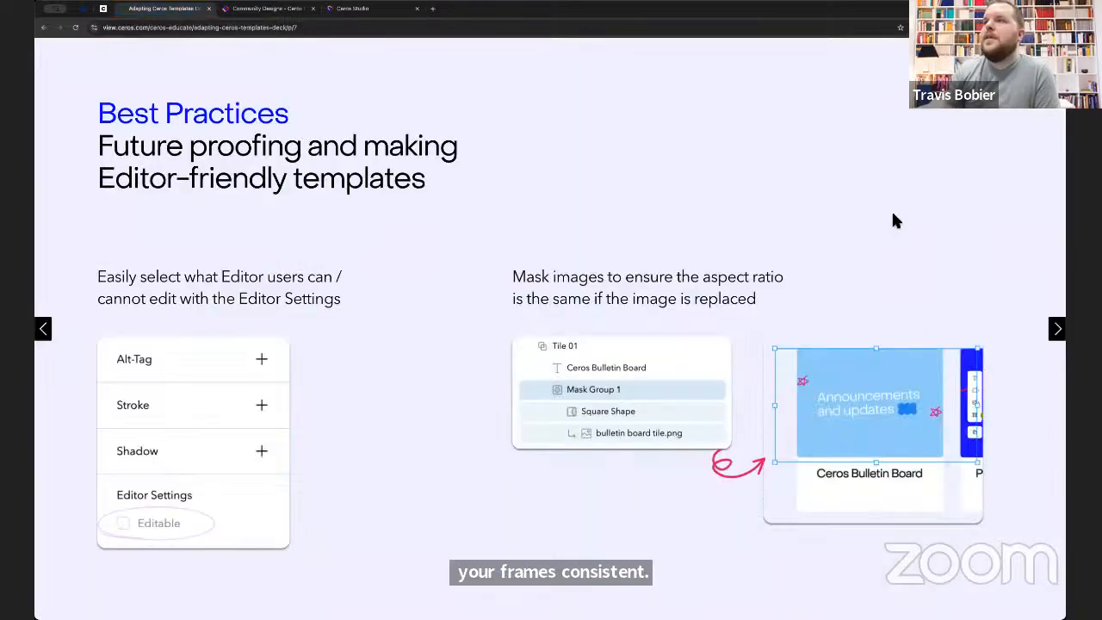
key(Right)
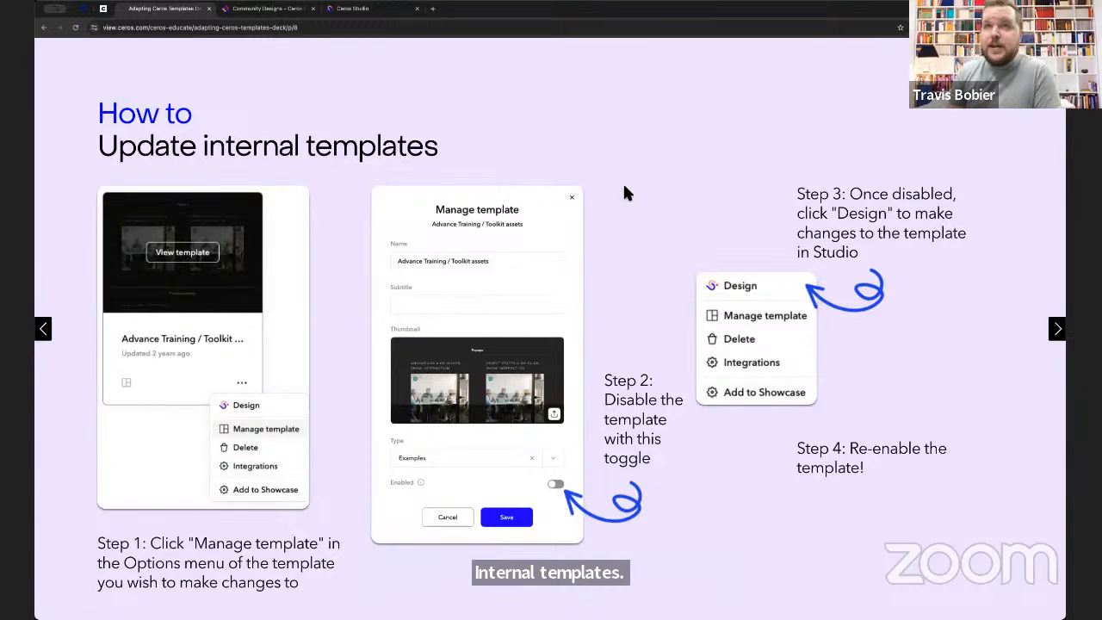
click(103, 10)
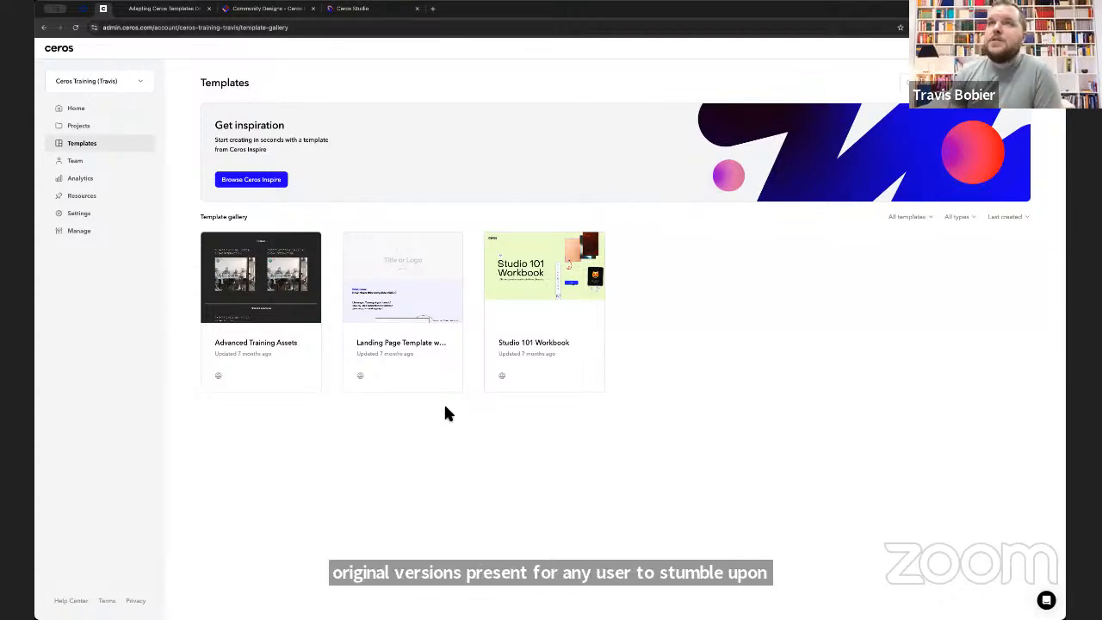
click(203, 10)
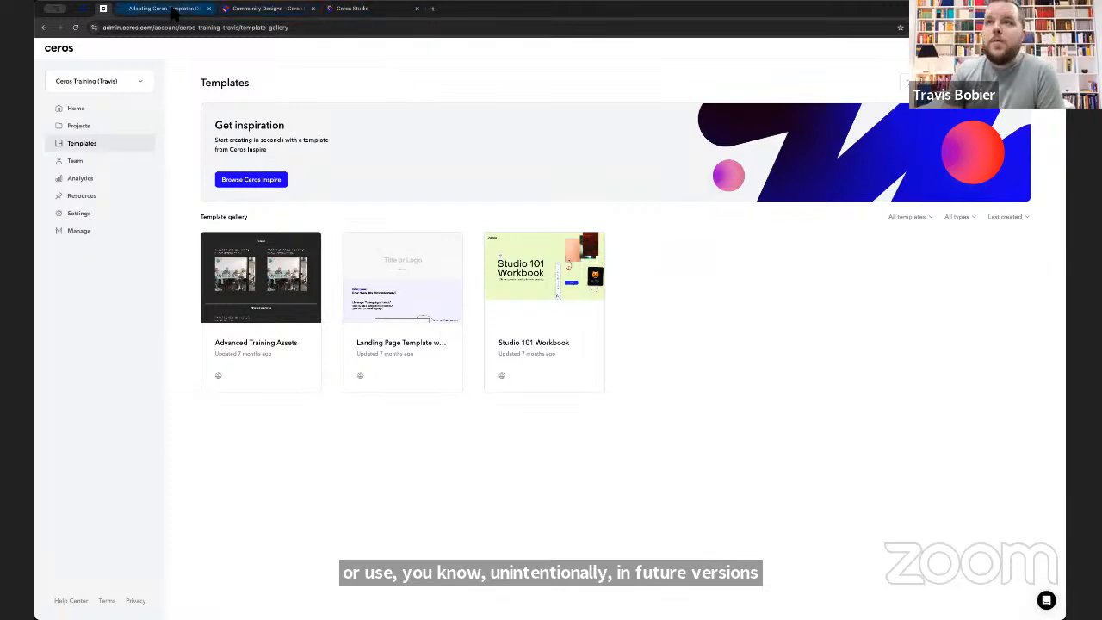
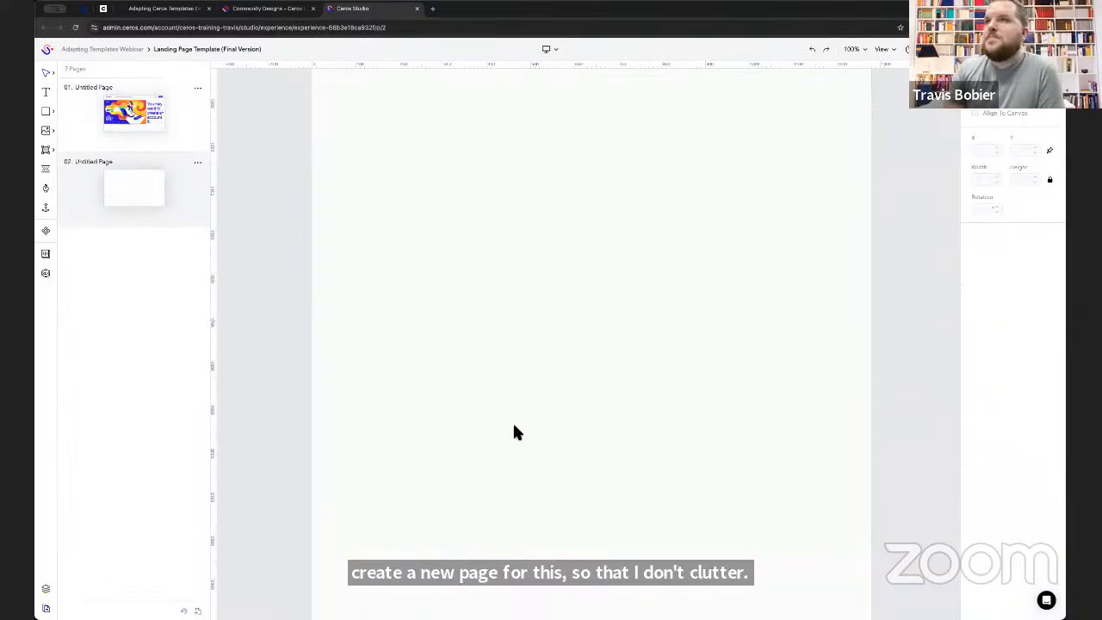
- Place stockhrphoto1.jpg on the blank second page, and position it in the canvas's upper middle at about X 434, Y 312
scroll(514, 426, down, 1)
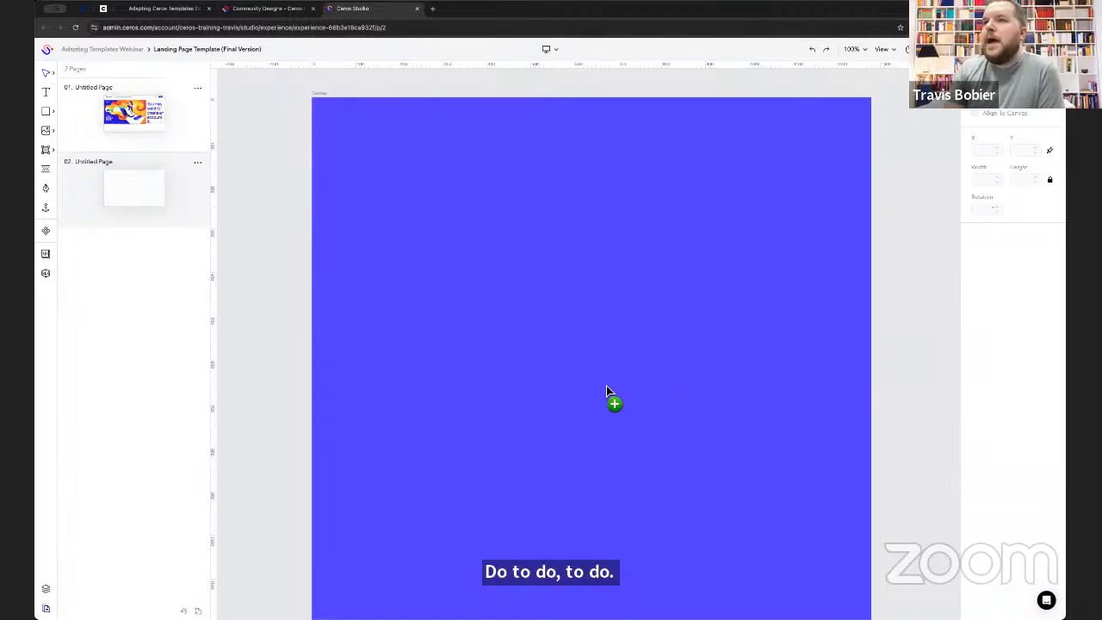
drag(606, 386, 582, 372)
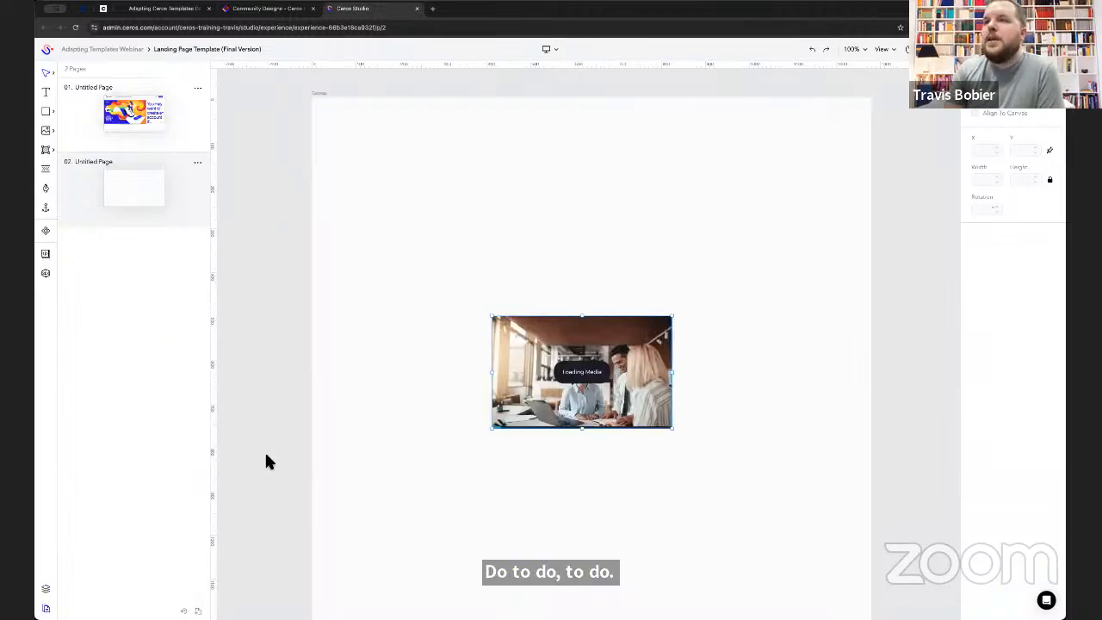
click(47, 589)
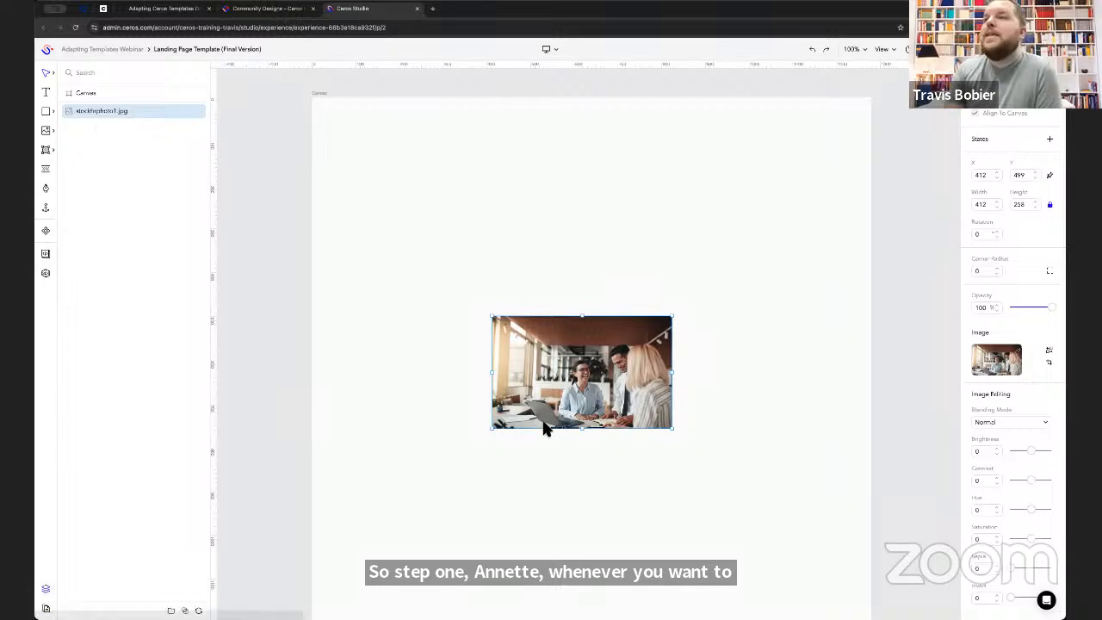
drag(583, 392, 593, 310)
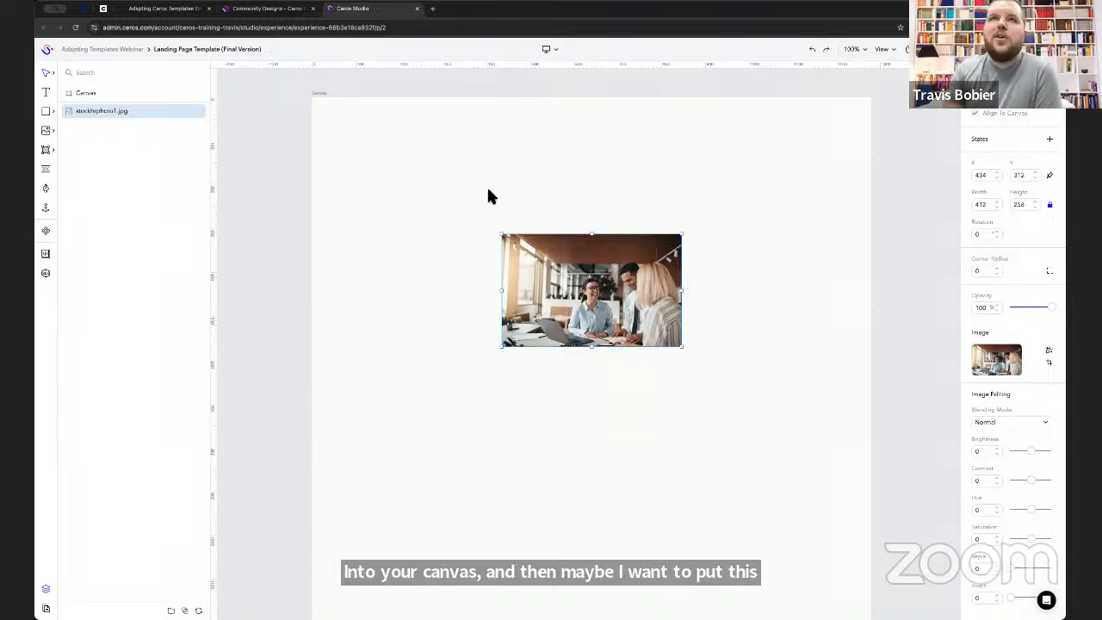
- Draw a circle about 256 px in diameter over the middle of the photo, at about X 512, Y 313
click(48, 113)
click(88, 146)
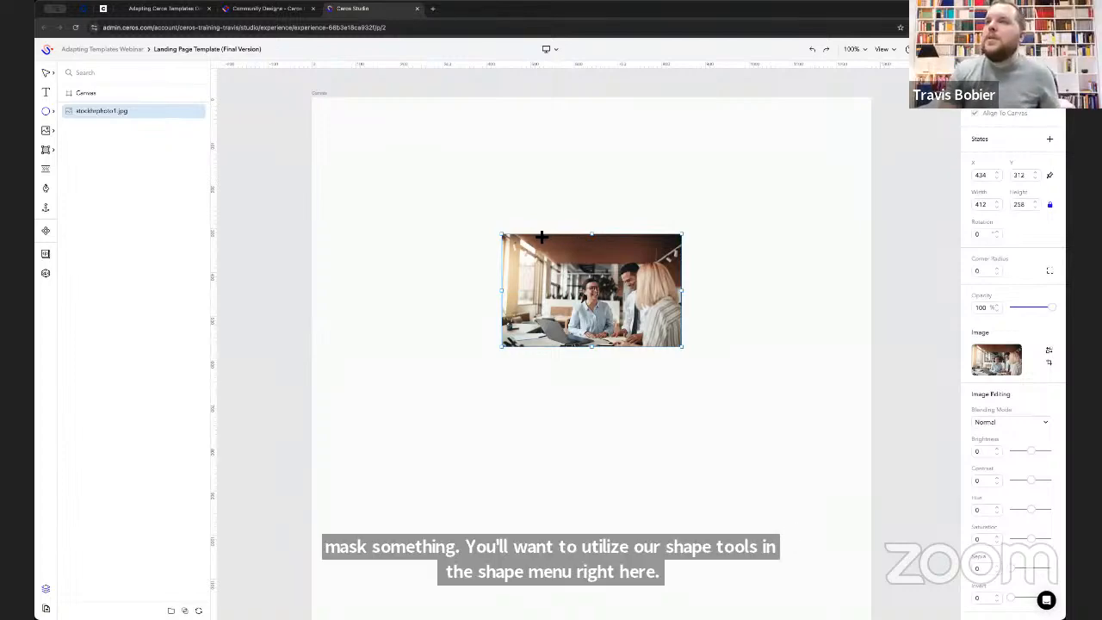
drag(552, 236, 617, 311)
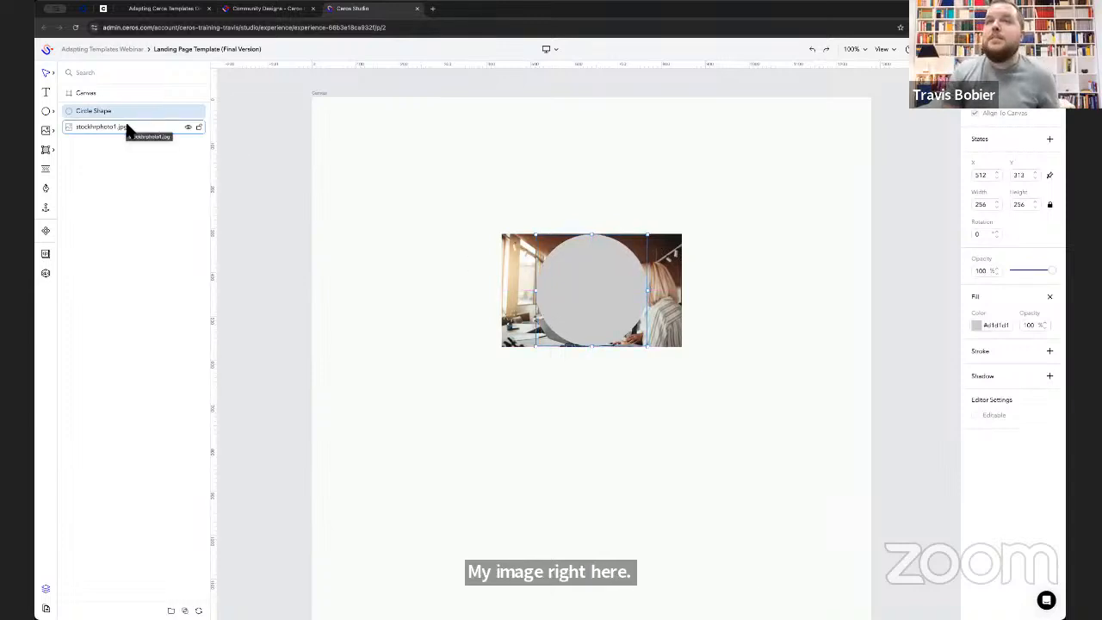
- Mask stockhrphoto1.jpg with the circle shape, and reposition the photo inside the mask to about X 434, Y 311
shift+click(126, 125)
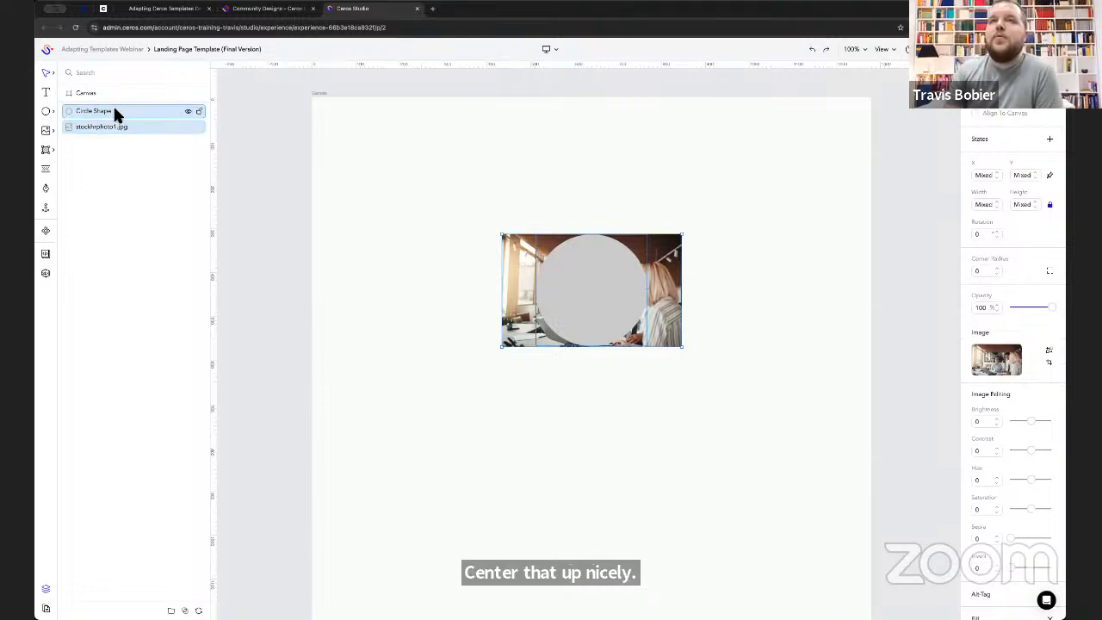
right_click(115, 111)
click(154, 314)
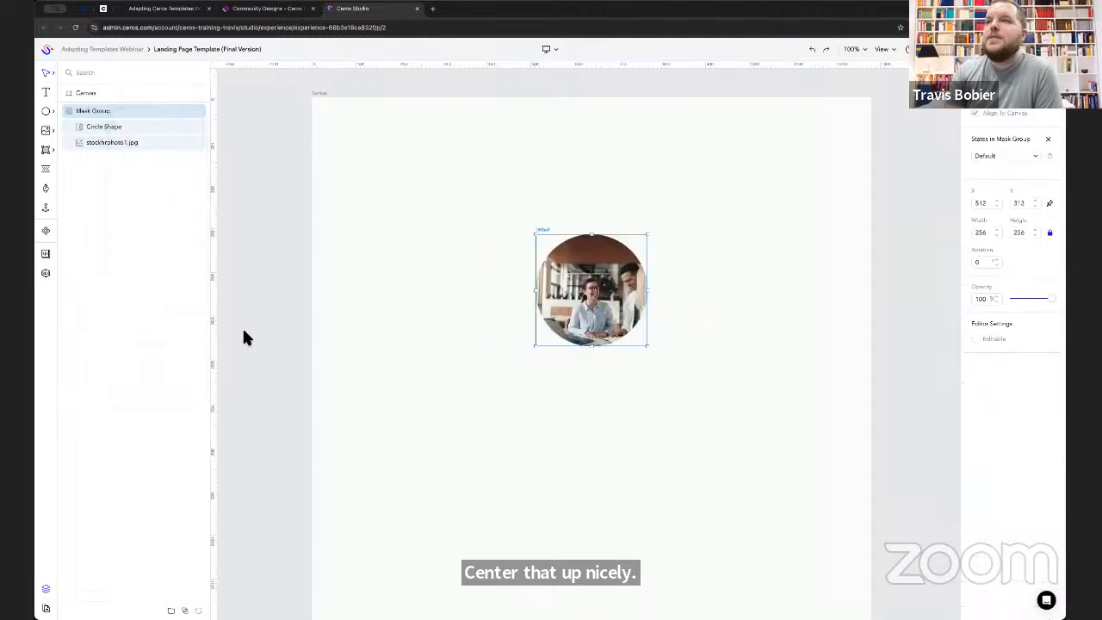
click(125, 143)
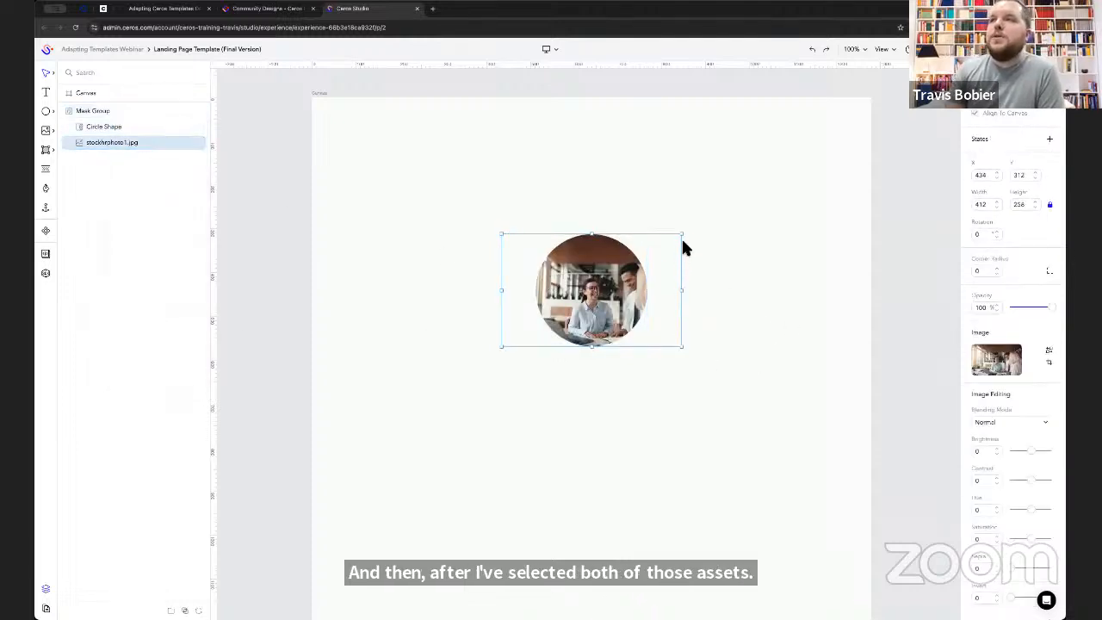
drag(621, 308, 619, 285)
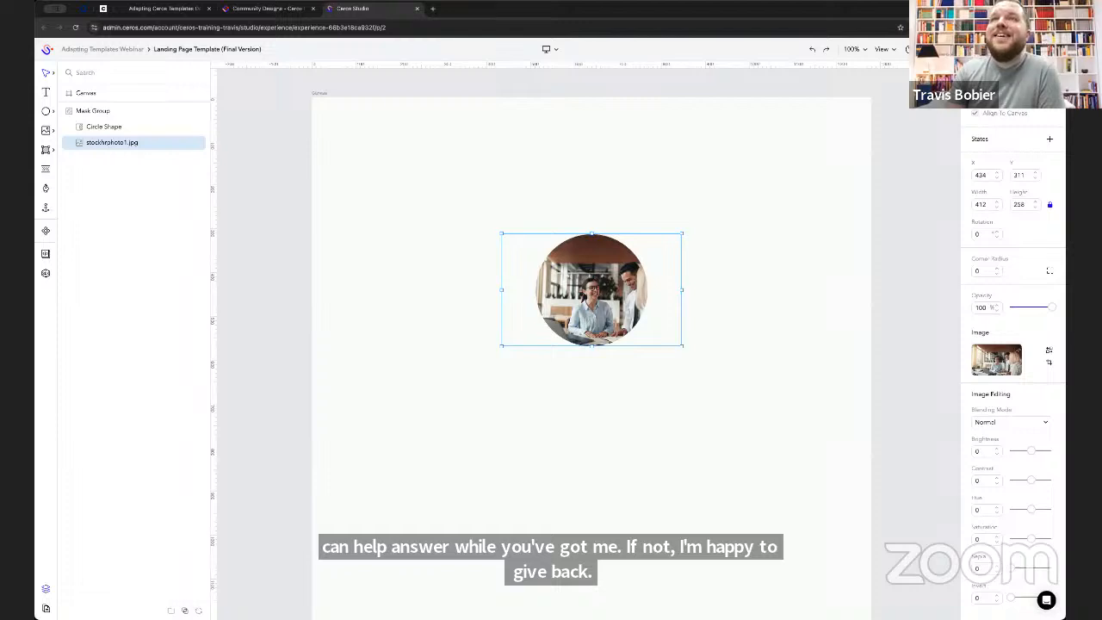
- Return from the templates deck to Ceros Studio, and show page 01's layers with the Section 02: Discussion Boards folder collapsed
click(186, 11)
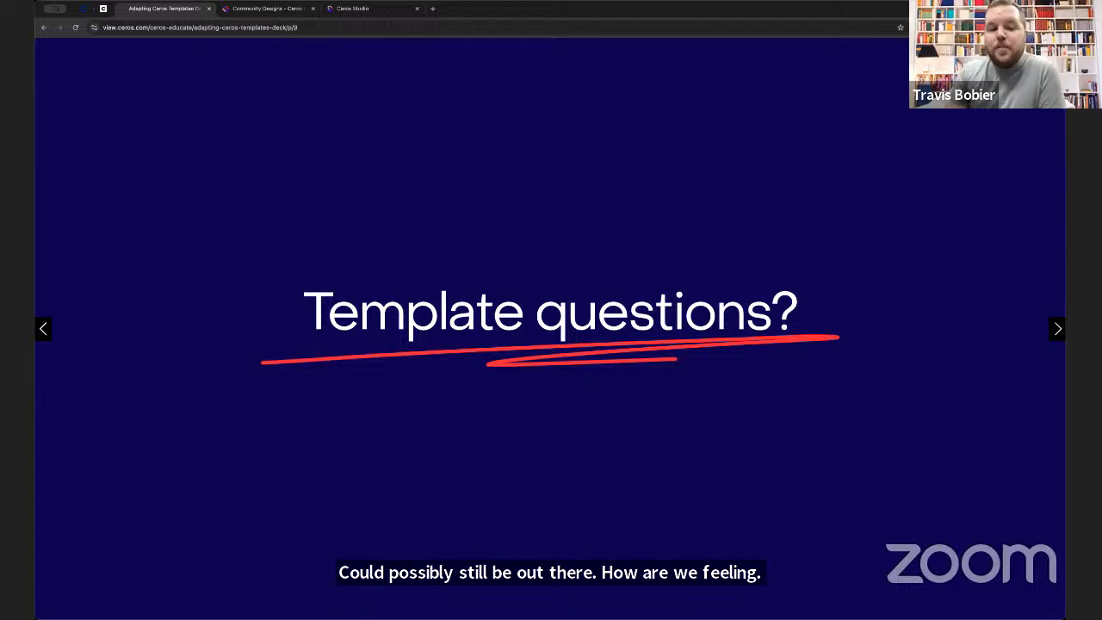
click(353, 8)
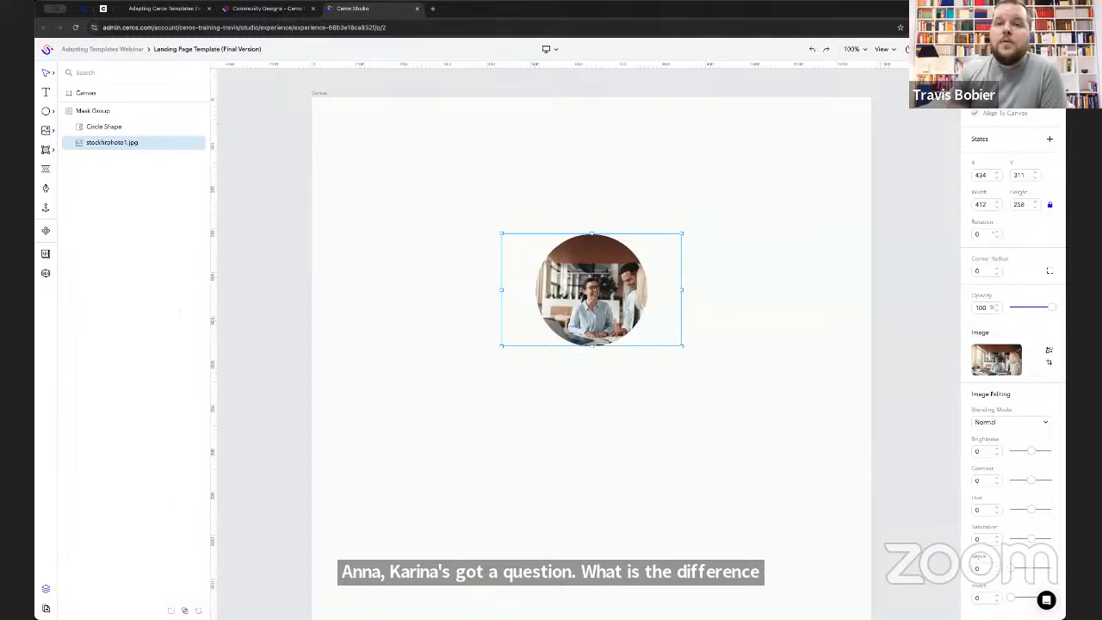
click(47, 609)
click(136, 121)
click(46, 590)
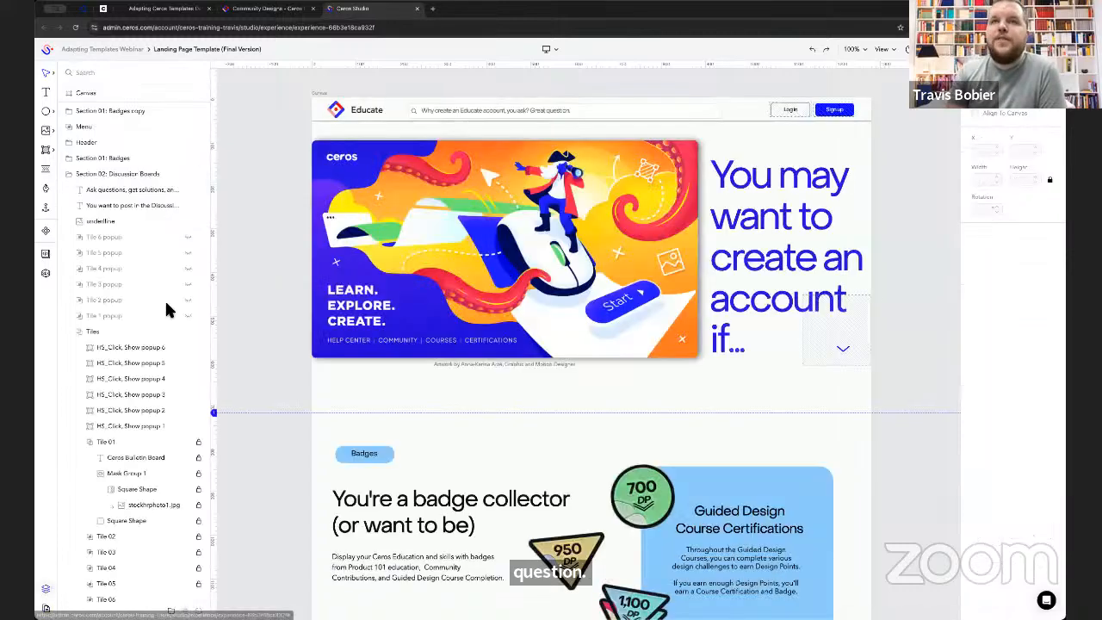
click(68, 173)
- Examine the contents of the Section 01: Badges folder, and compare its settings with those of the Menu group
click(118, 158)
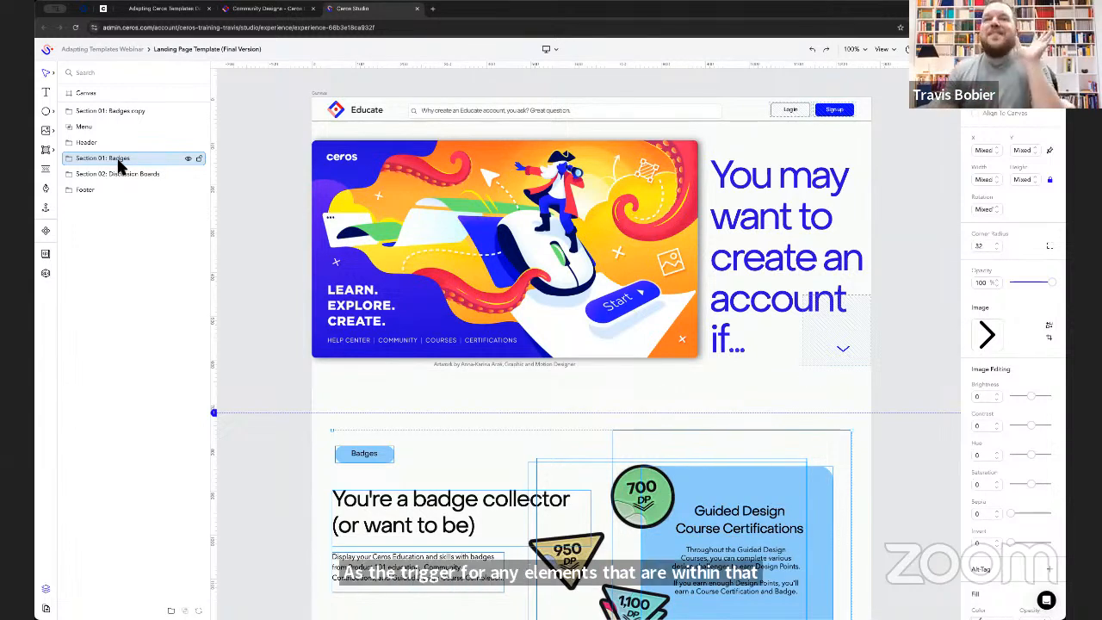
click(73, 160)
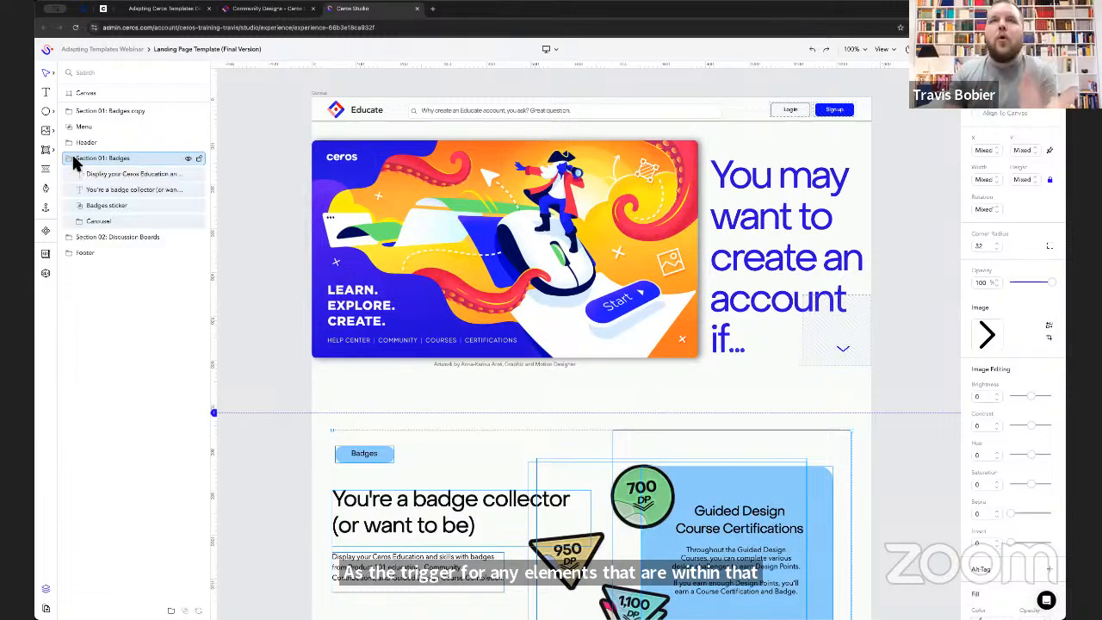
click(73, 159)
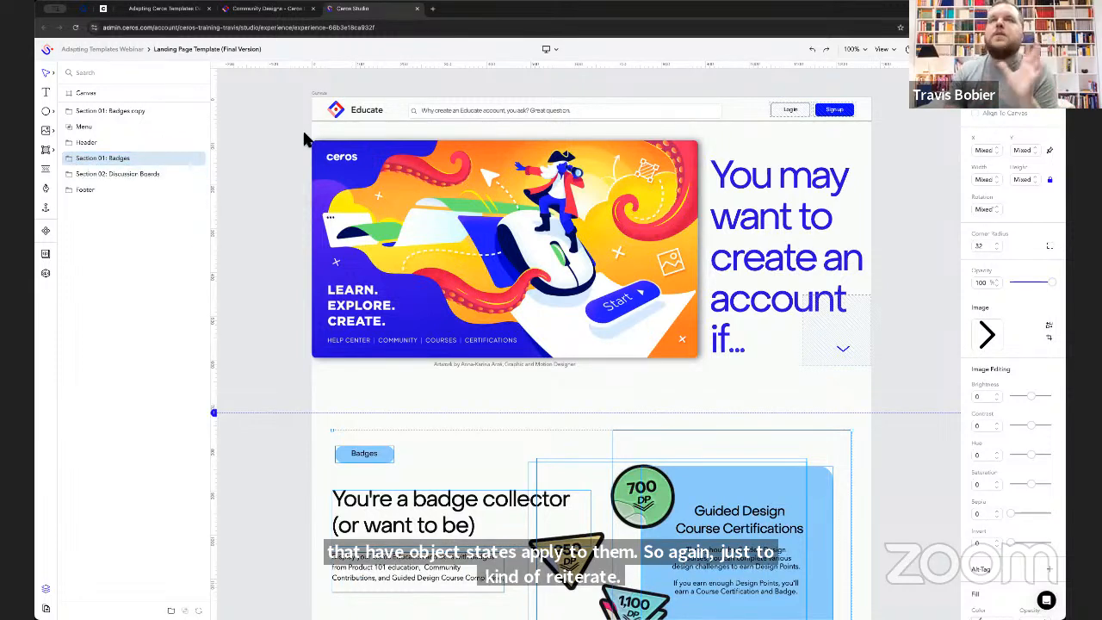
click(117, 127)
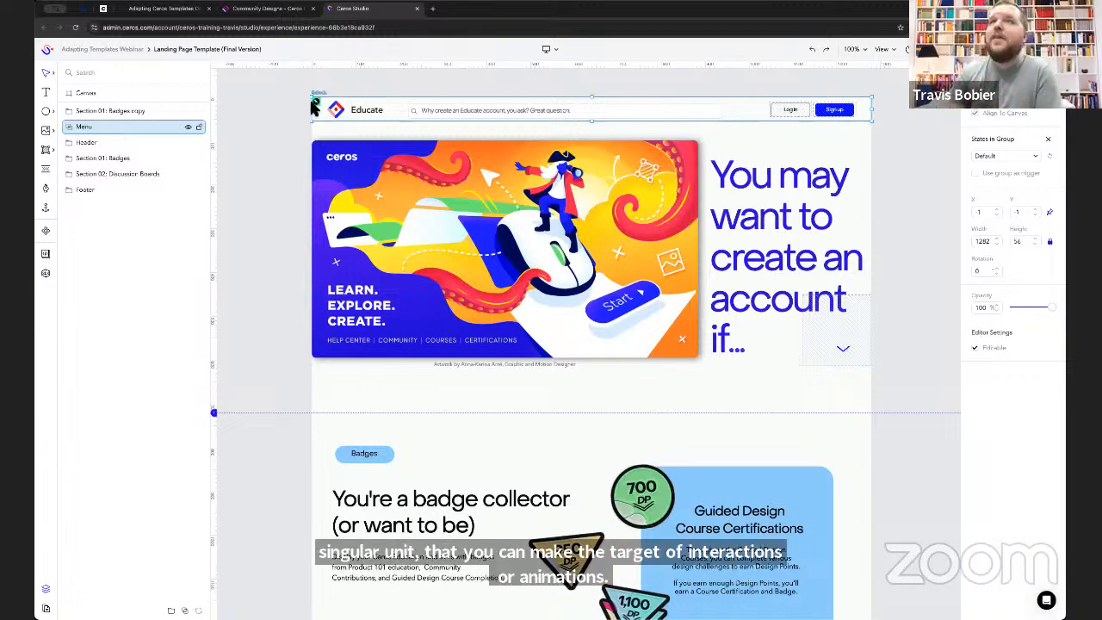
- Search Ceros Educate for "folders", open the article "What is the difference between folders and groups?" and select its web address
click(263, 8)
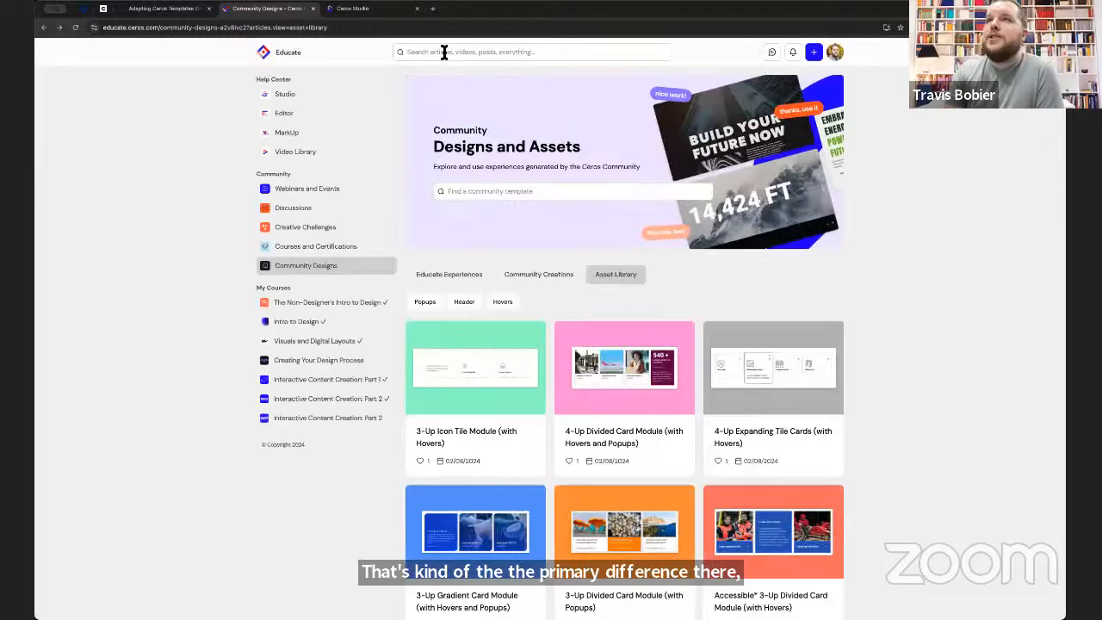
click(442, 51)
text(folders)
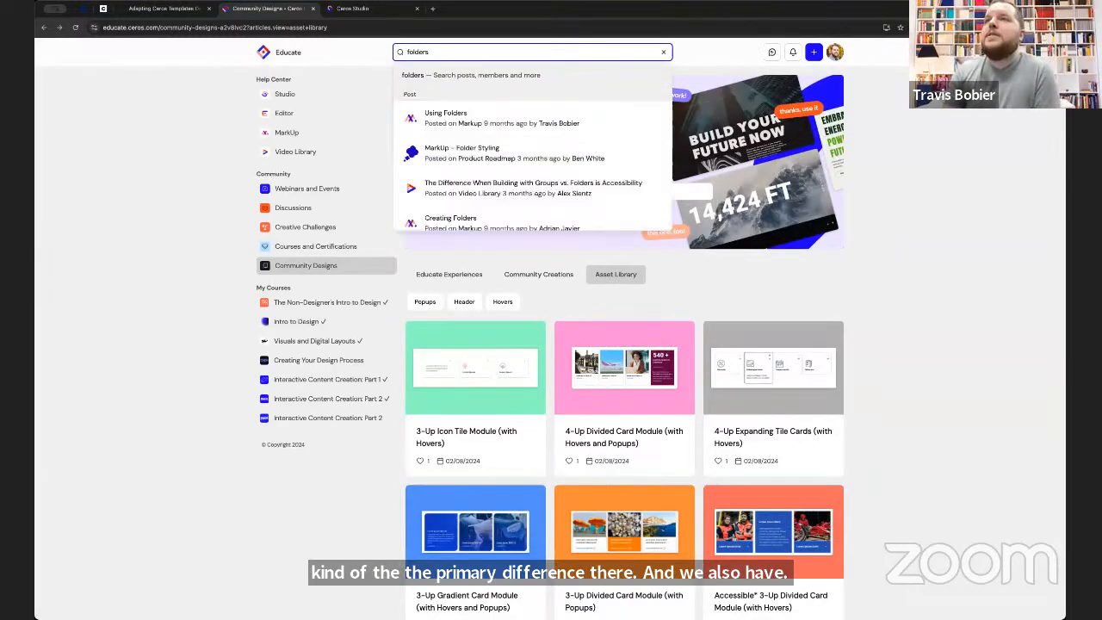
scroll(540, 199, down, 1)
scroll(540, 199, down, 4)
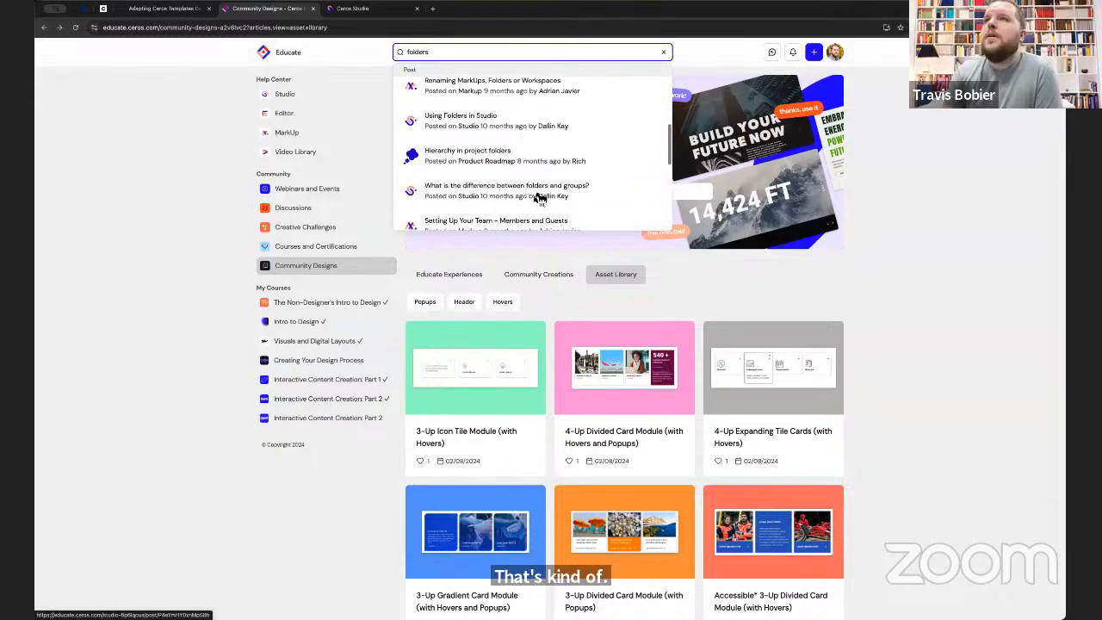
click(540, 194)
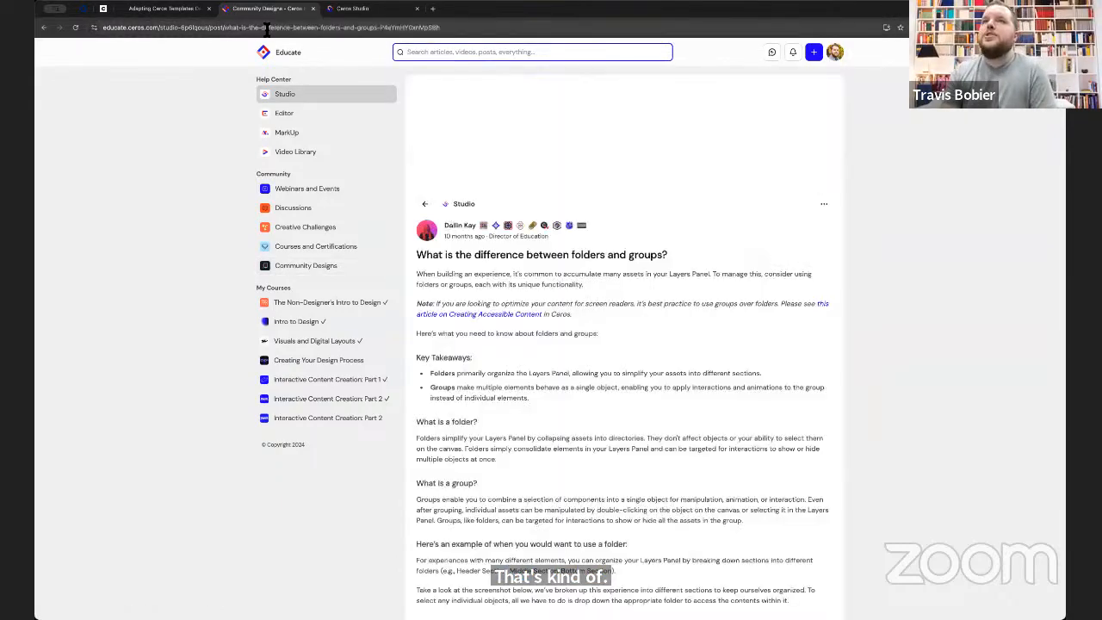
click(267, 28)
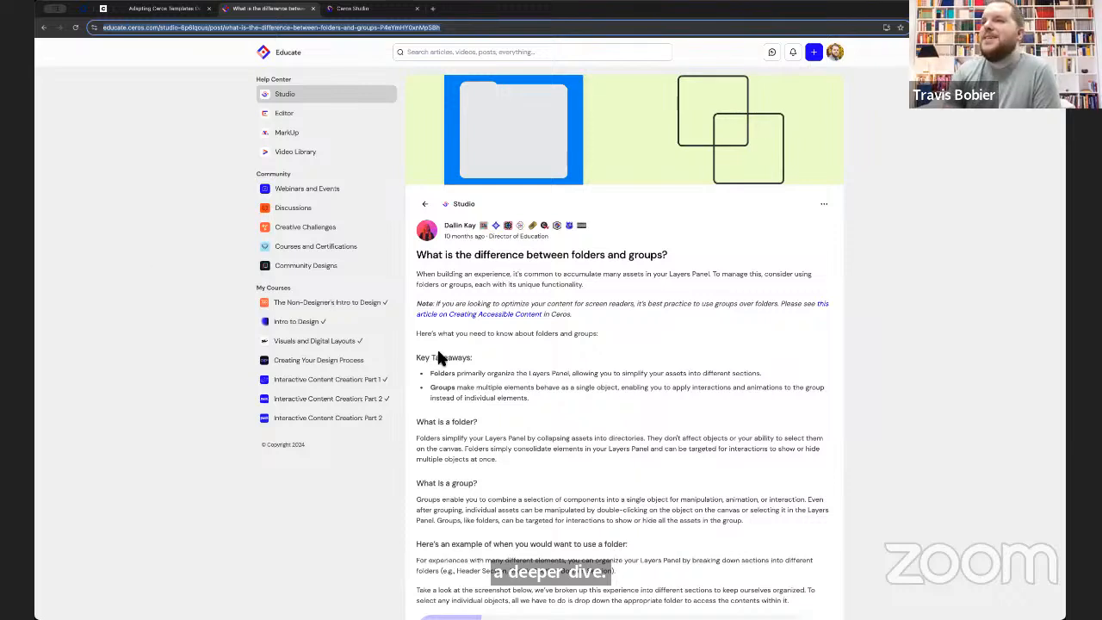
- Find the Creating Ceros Templates webinar among Ceros Educate's on-demand webinars, and open its page
click(194, 10)
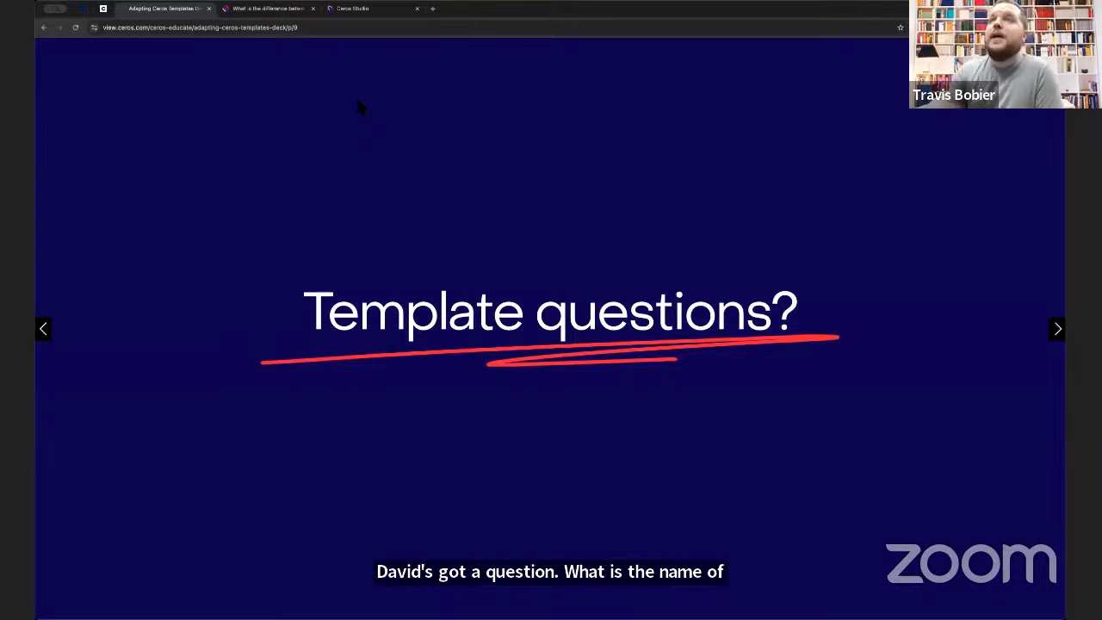
click(267, 10)
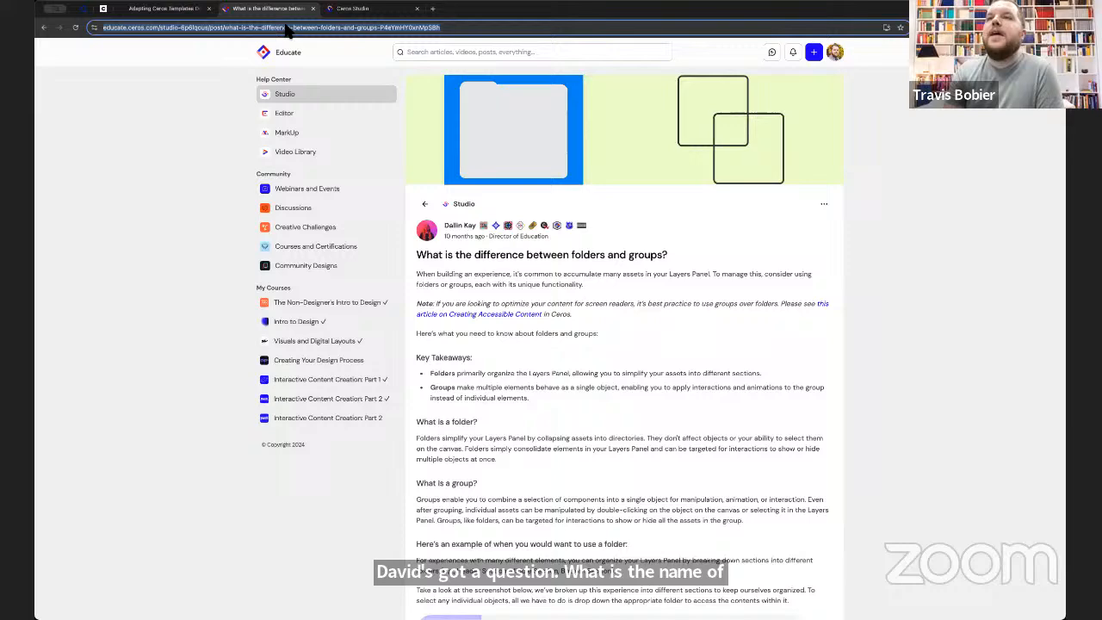
click(312, 191)
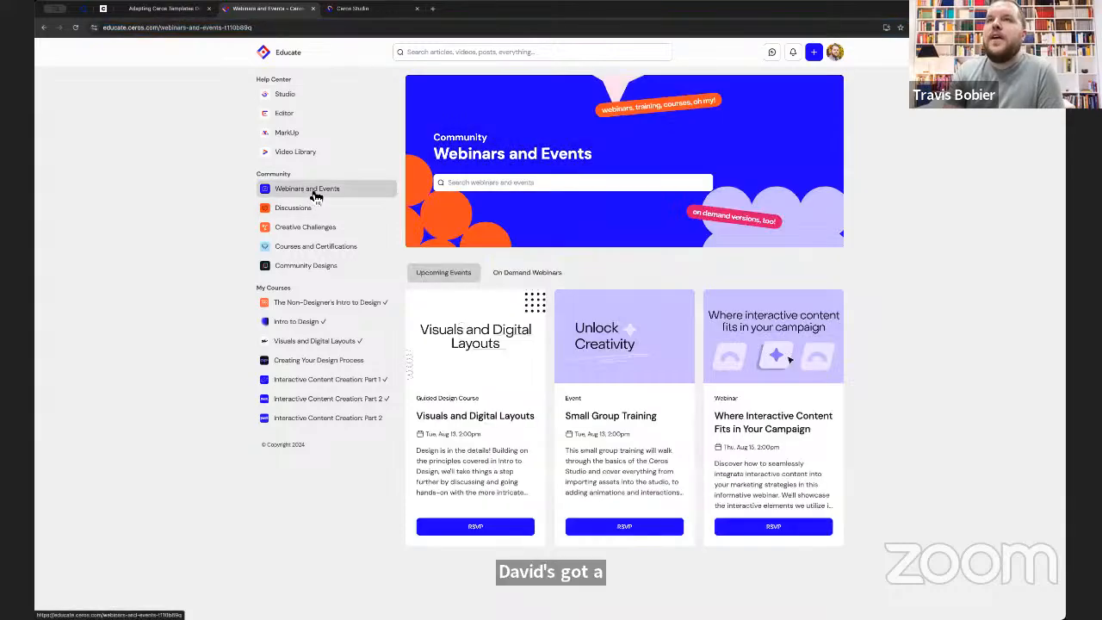
click(527, 276)
scroll(854, 354, down, 5)
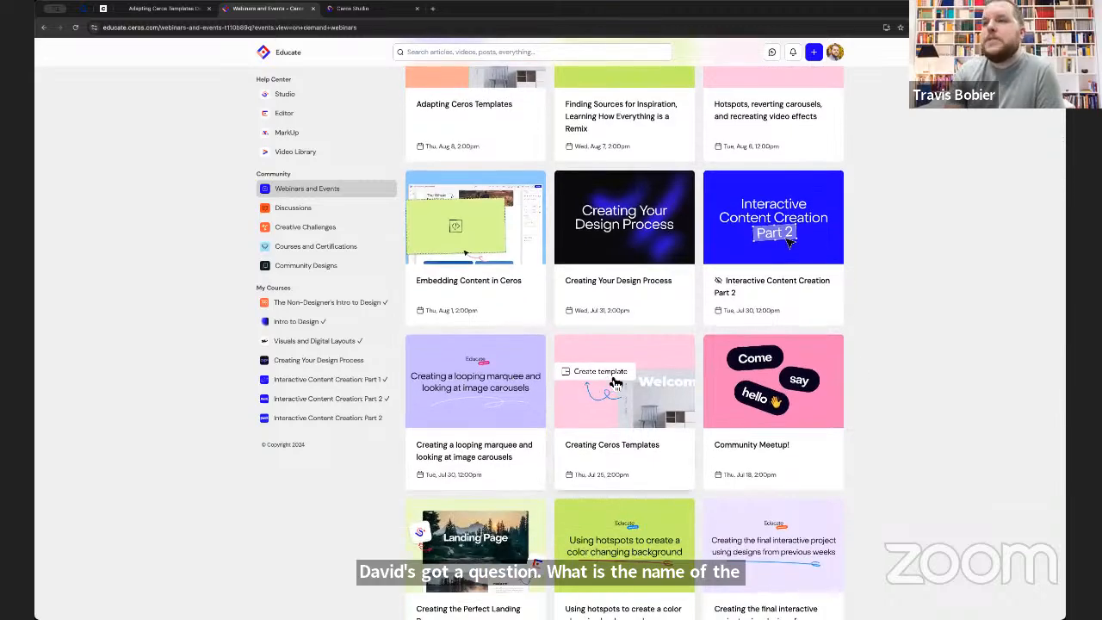
click(622, 446)
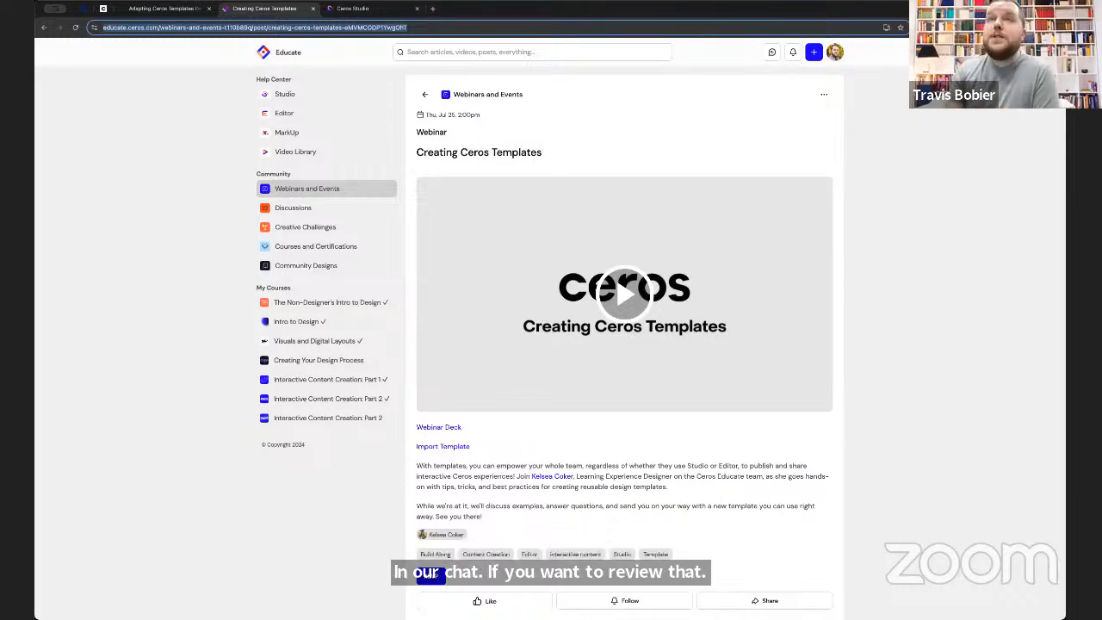
- Look over the landing page template in Ceros Studio, and revisit the Creating Ceros Templates webinar page before returning to the deck
click(372, 11)
scroll(680, 250, down, 3)
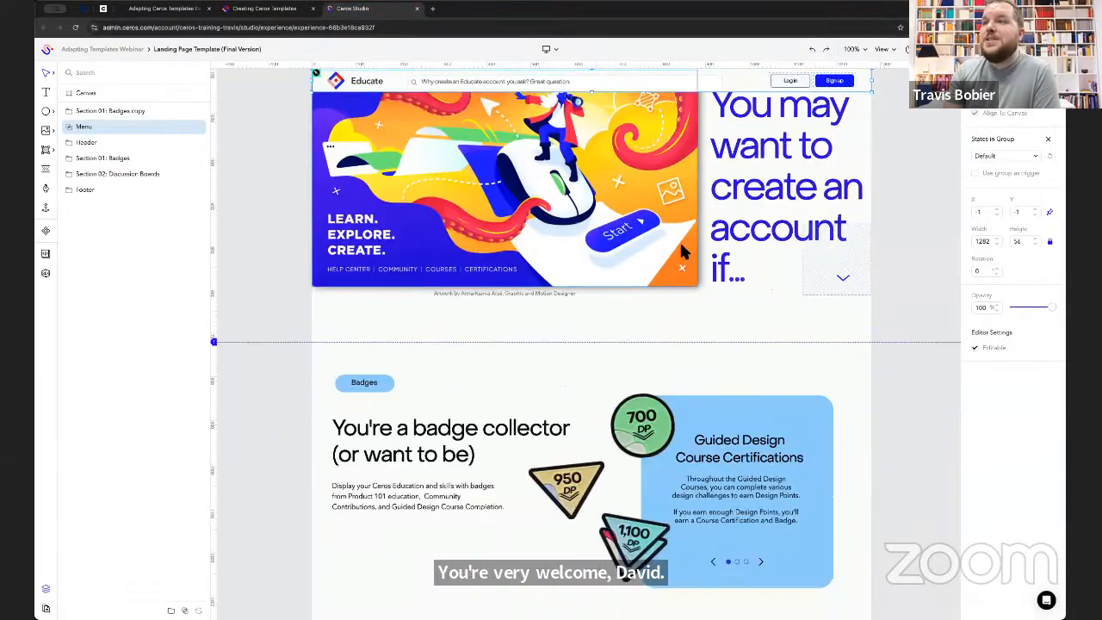
scroll(680, 246, up, 2)
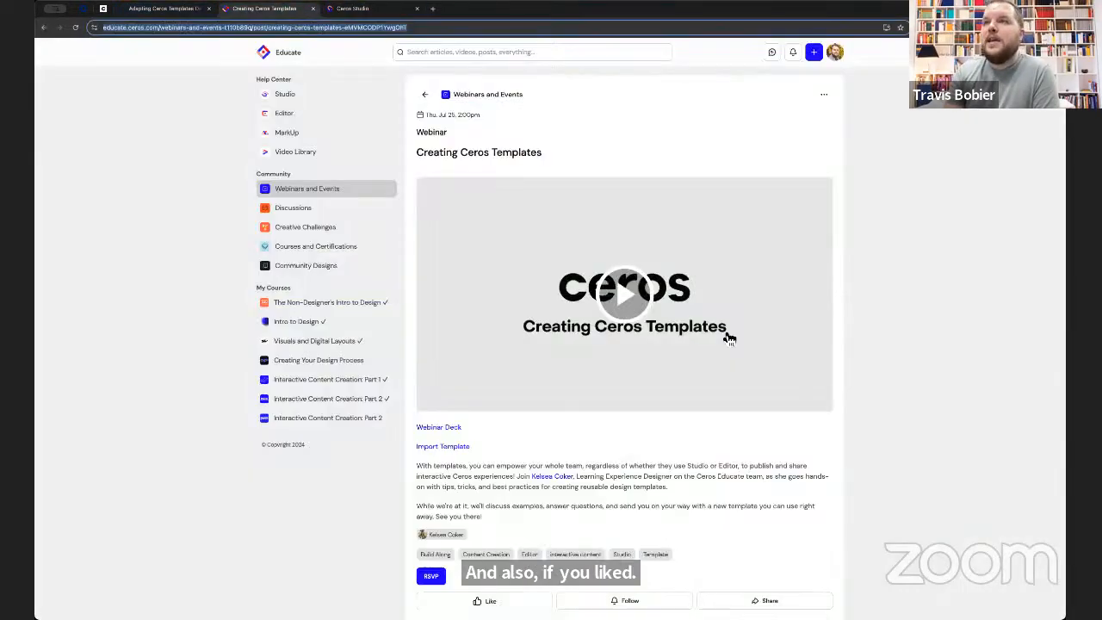
click(258, 10)
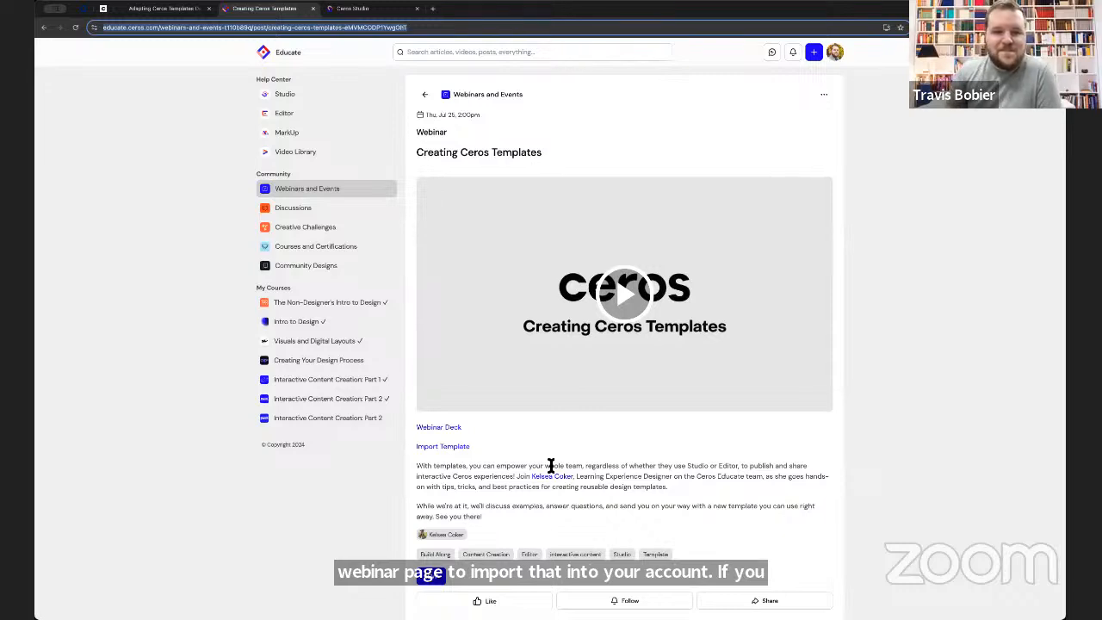
click(133, 10)
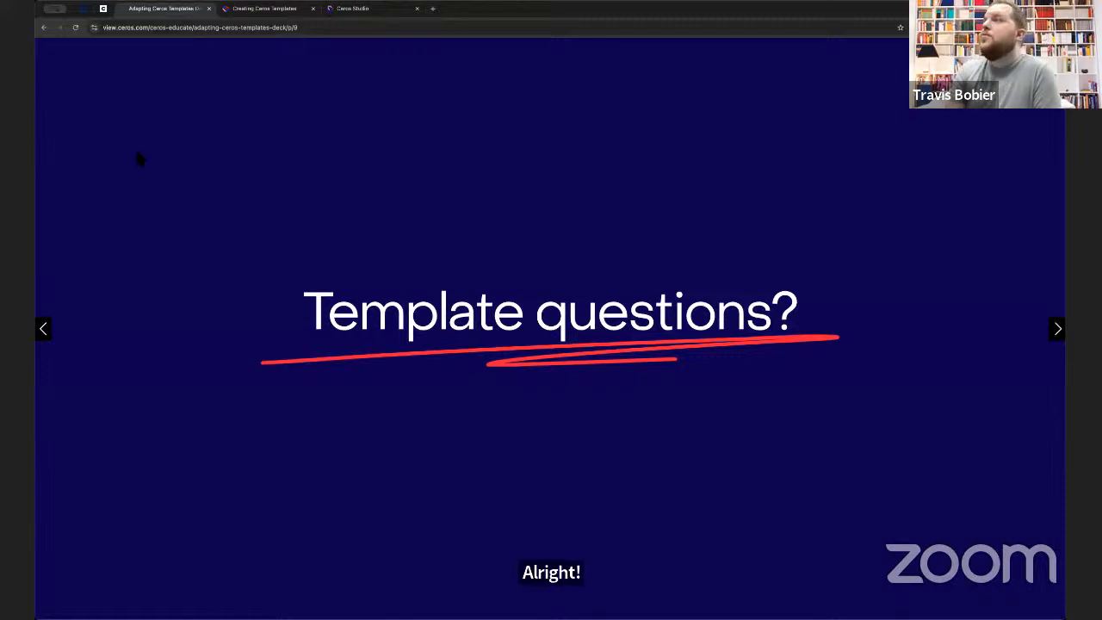
- Show Ceros Educate's on-demand webinars list, where recordings are kept, and return to the deck's Template questions slide
click(287, 11)
click(312, 188)
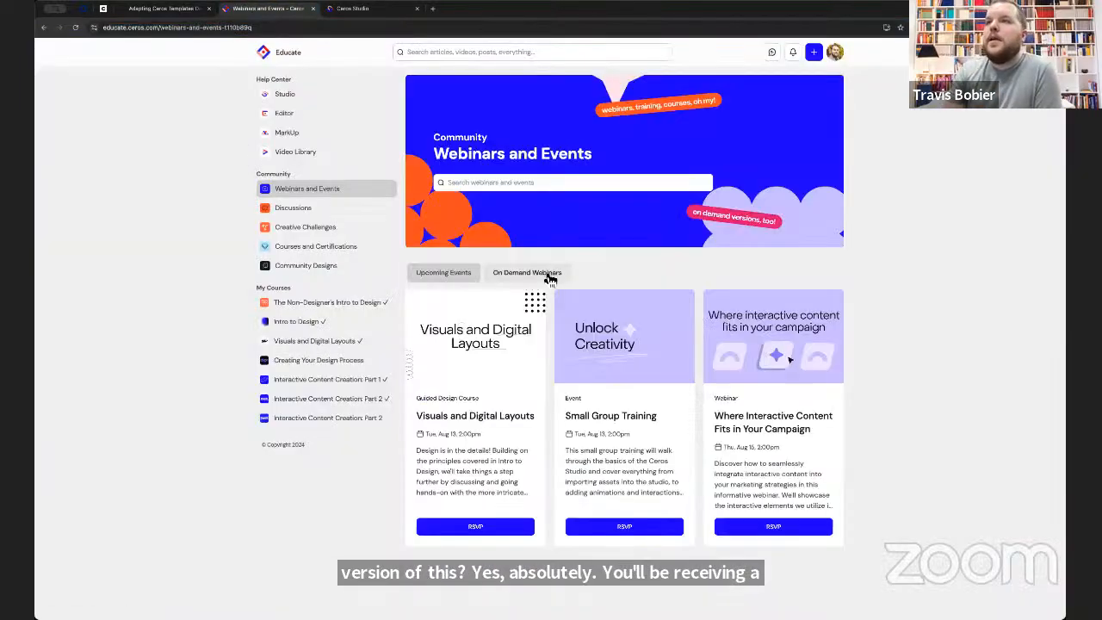
click(548, 276)
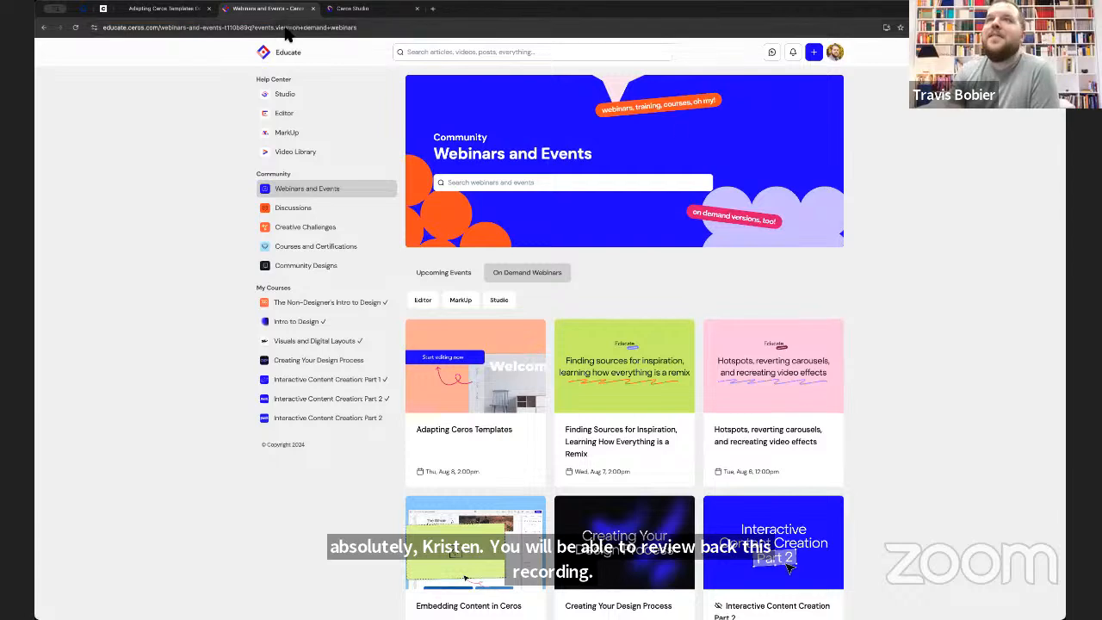
click(163, 8)
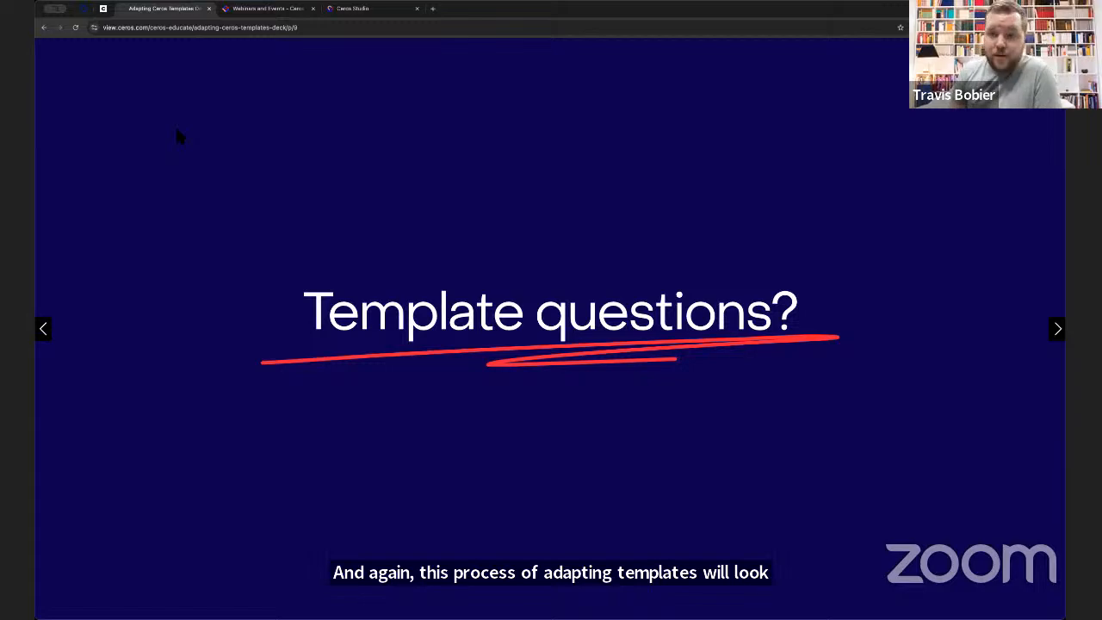
- Check the Design Help board in Ceros Educate's Discussions, and advance the templates deck to its closing slide
click(274, 9)
click(297, 212)
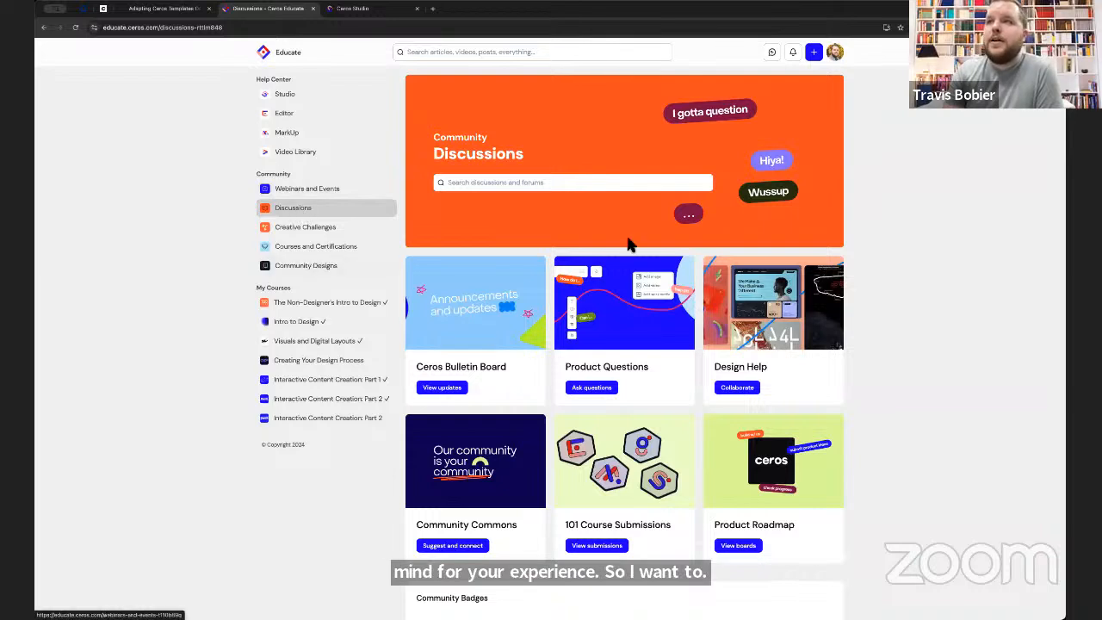
click(787, 340)
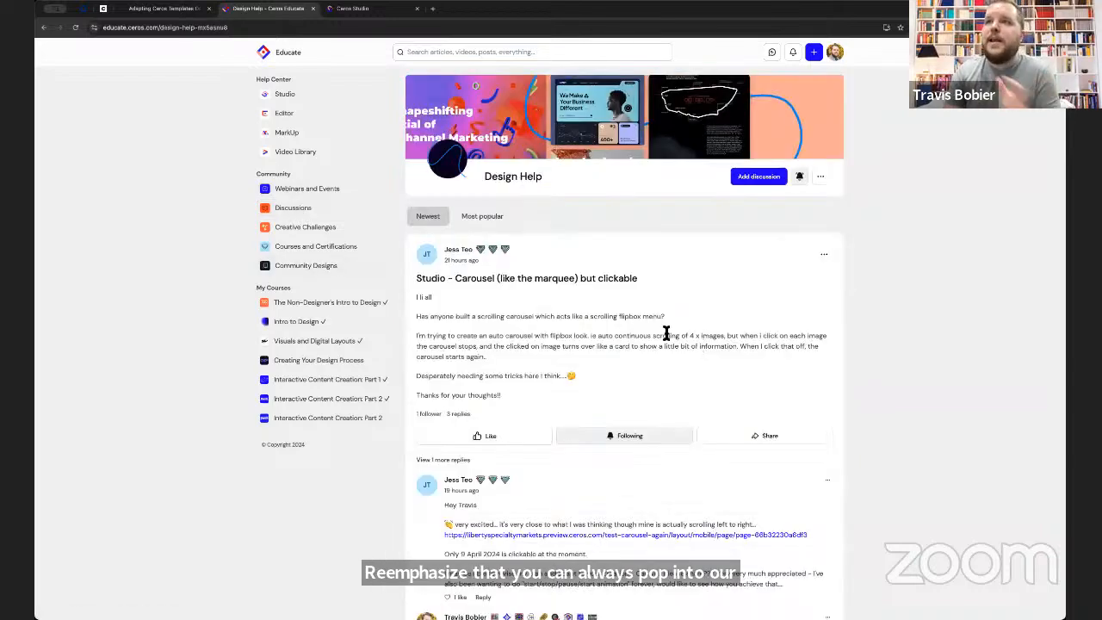
click(328, 213)
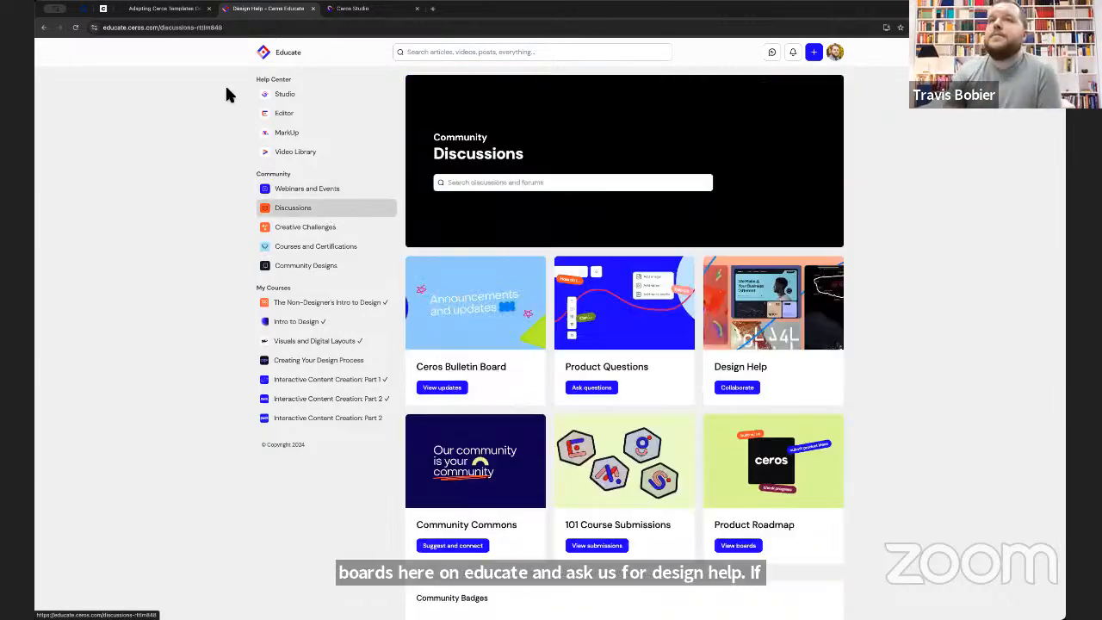
click(163, 9)
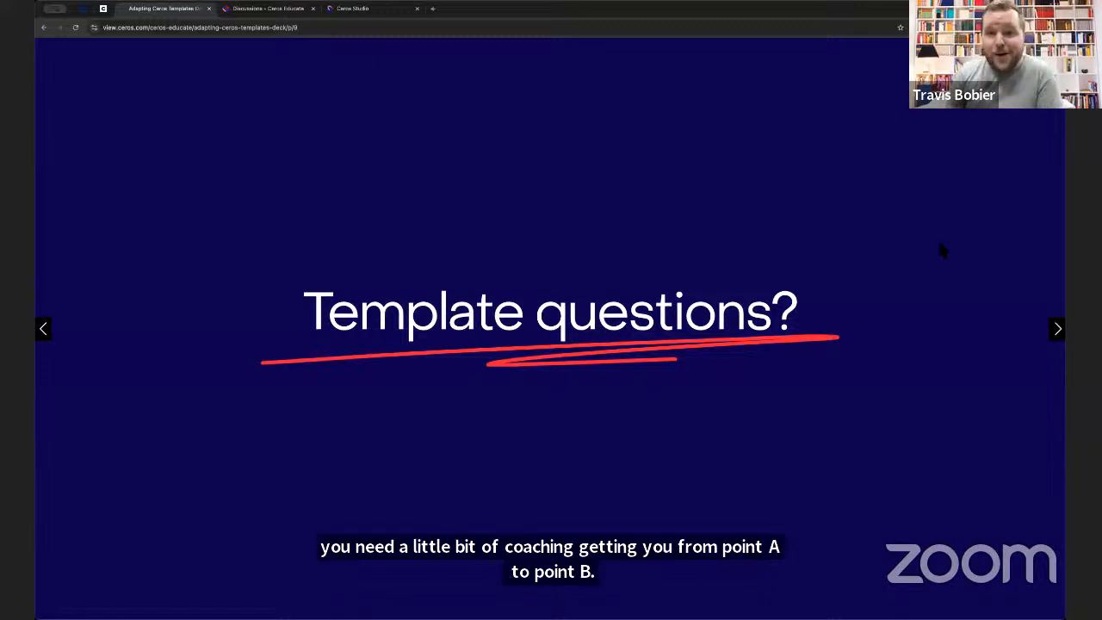
key(Right)
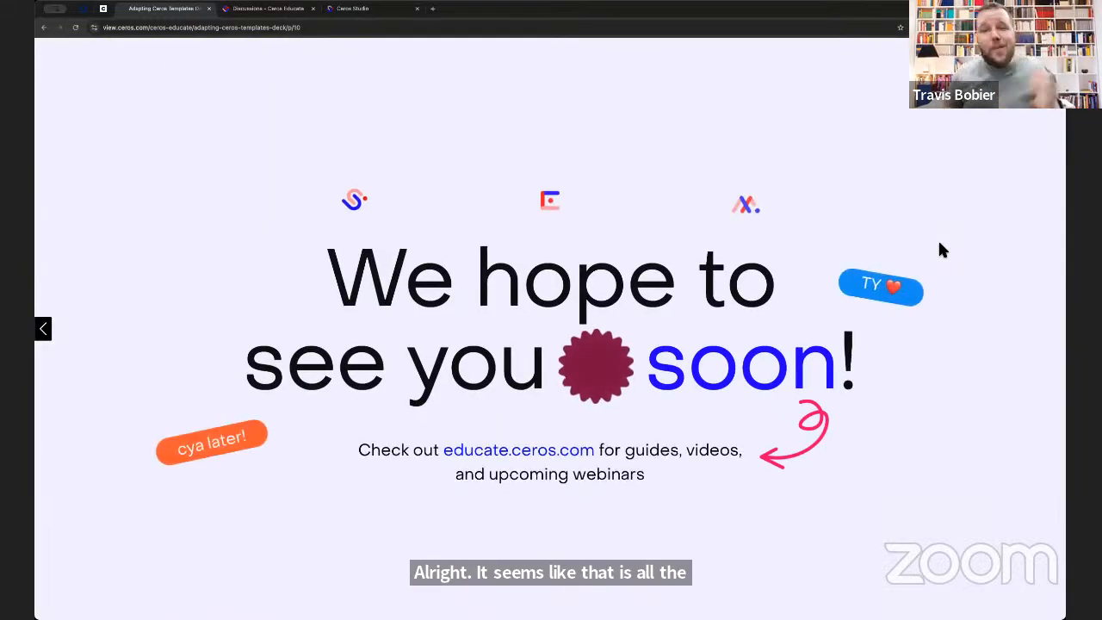